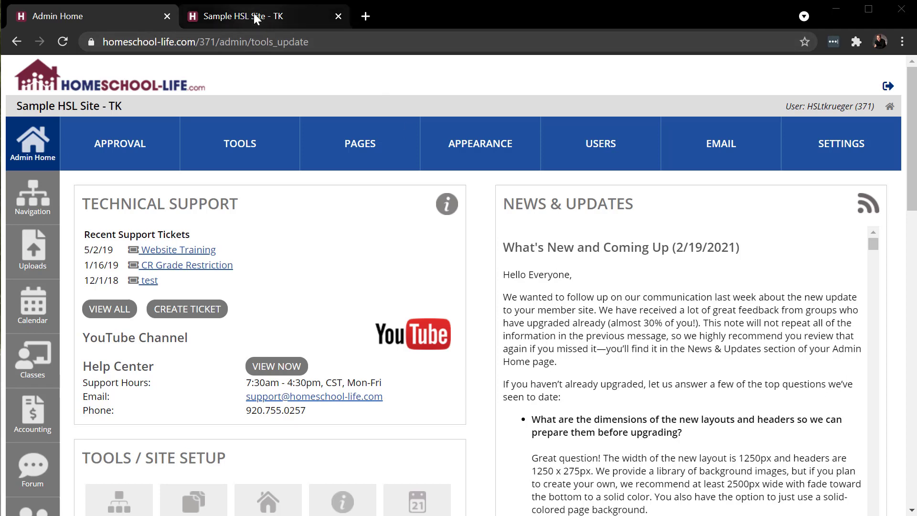
- Create a custom page with the link name Survey, using the Interactive Form page type
click(357, 144)
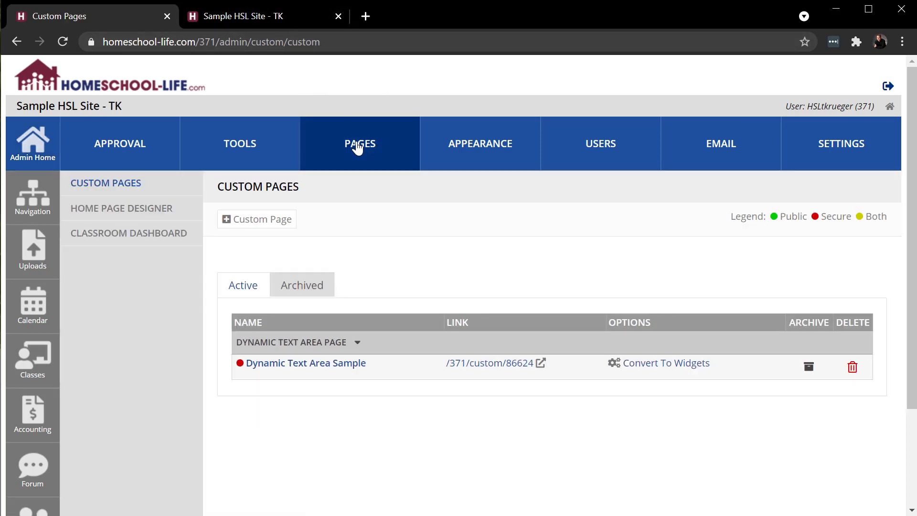
click(253, 220)
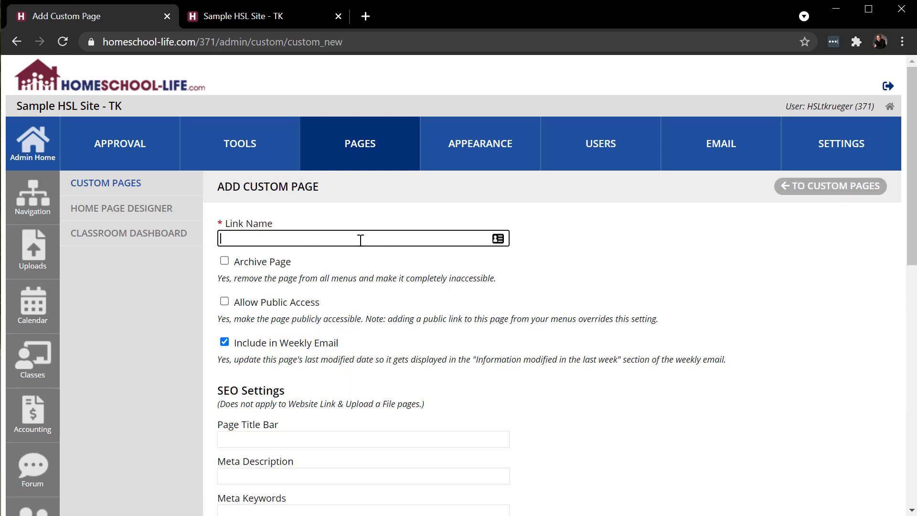
text(Survey)
scroll(646, 282, down, 10)
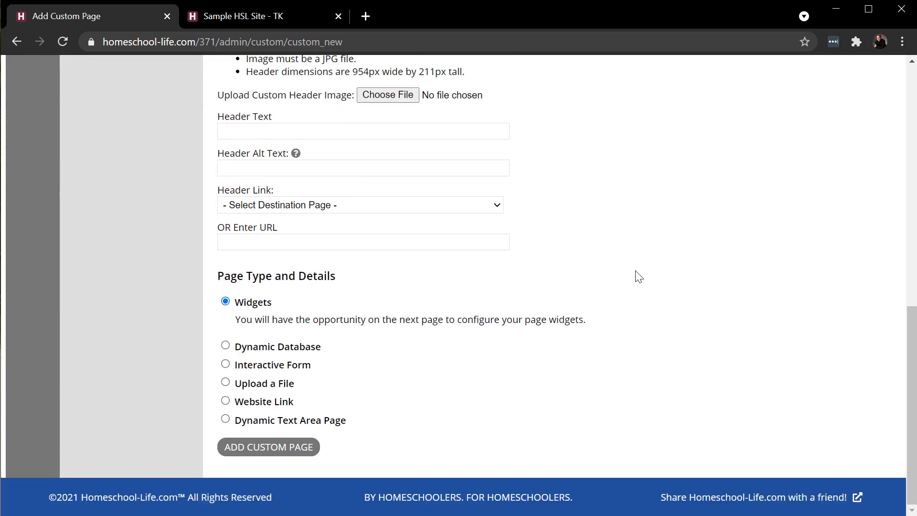
click(225, 364)
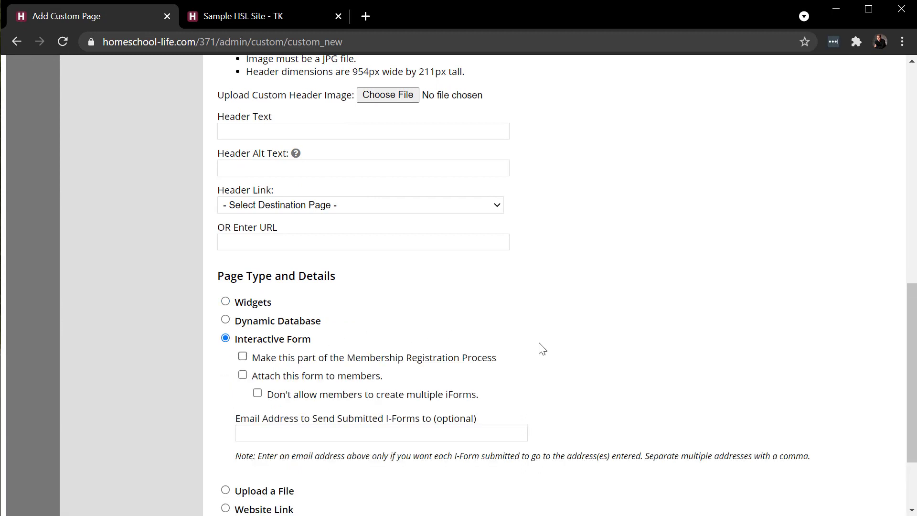
scroll(542, 348, down, 3)
click(281, 446)
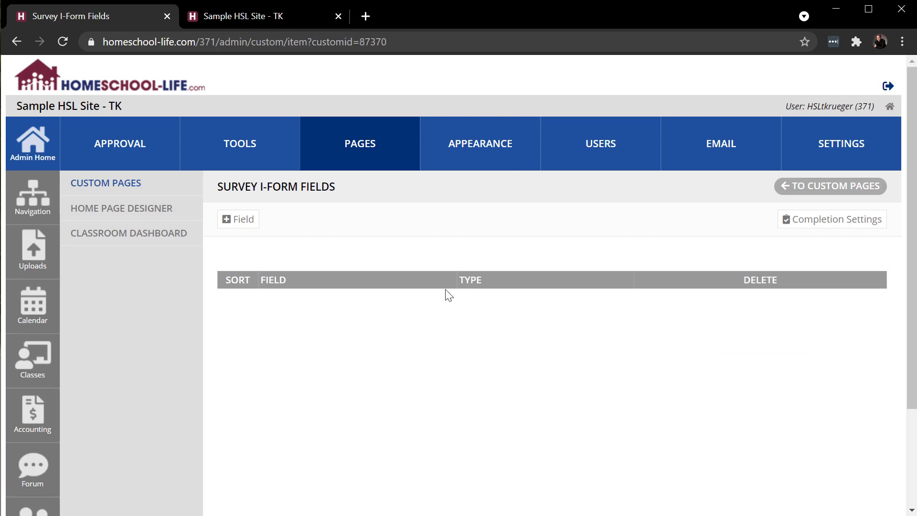
- Start a new field on the Survey form as a short-answer label and text box with a required answer
click(240, 223)
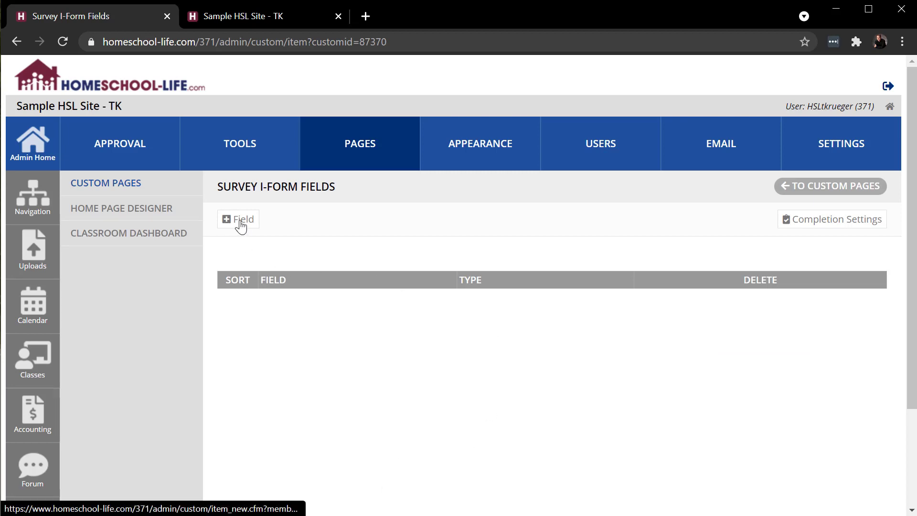
scroll(800, 310, down, 3)
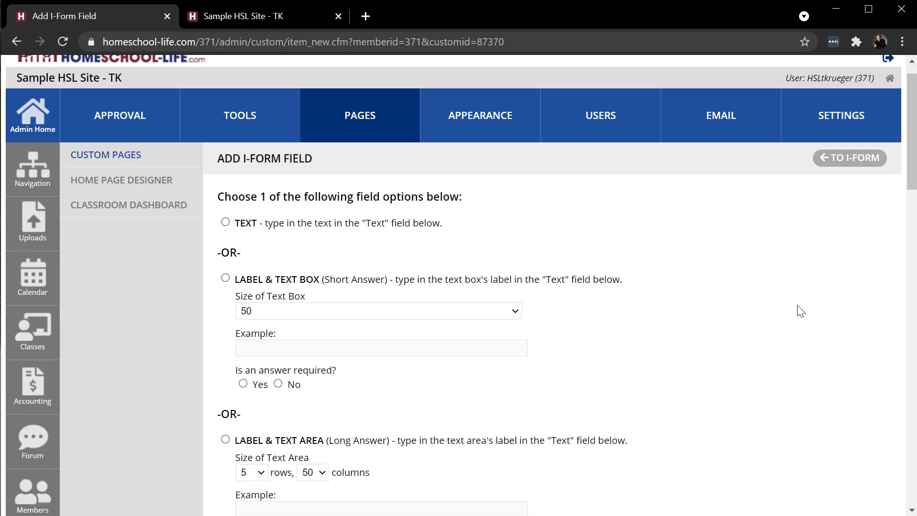
scroll(801, 311, down, 4)
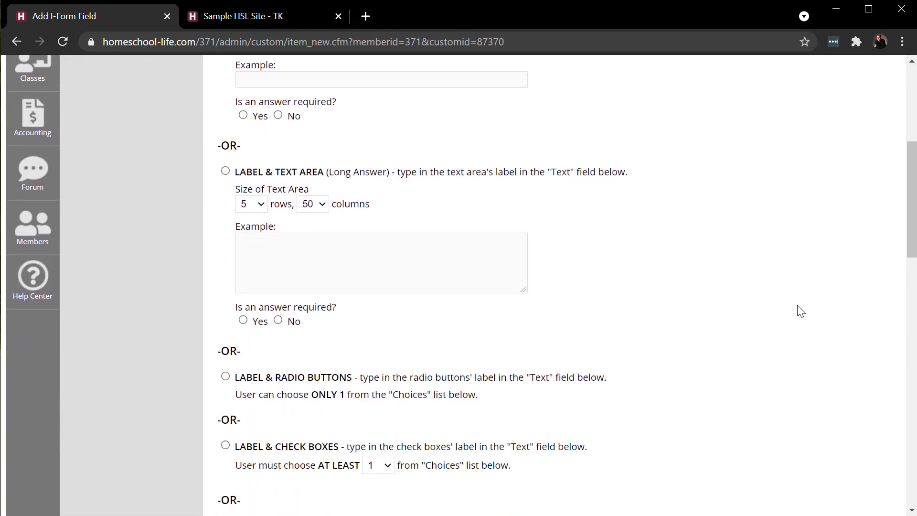
scroll(800, 310, up, 1)
scroll(799, 301, up, 5)
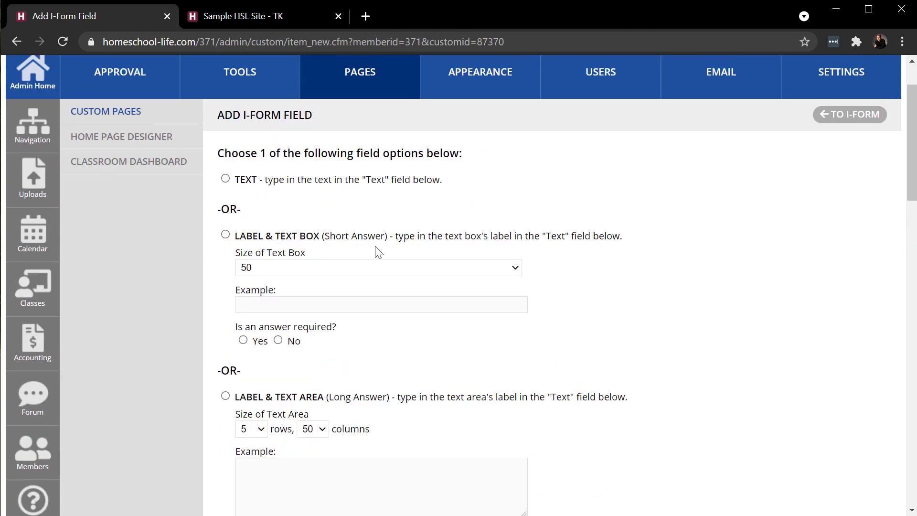
click(225, 234)
click(243, 340)
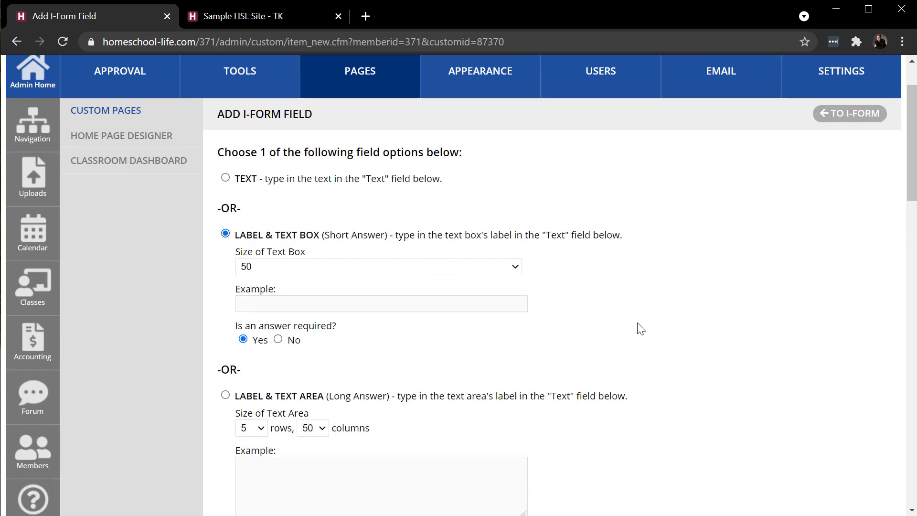
- Label the text box "What is your name?" and add the field to the form
scroll(638, 328, down, 13)
scroll(640, 329, down, 5)
click(391, 326)
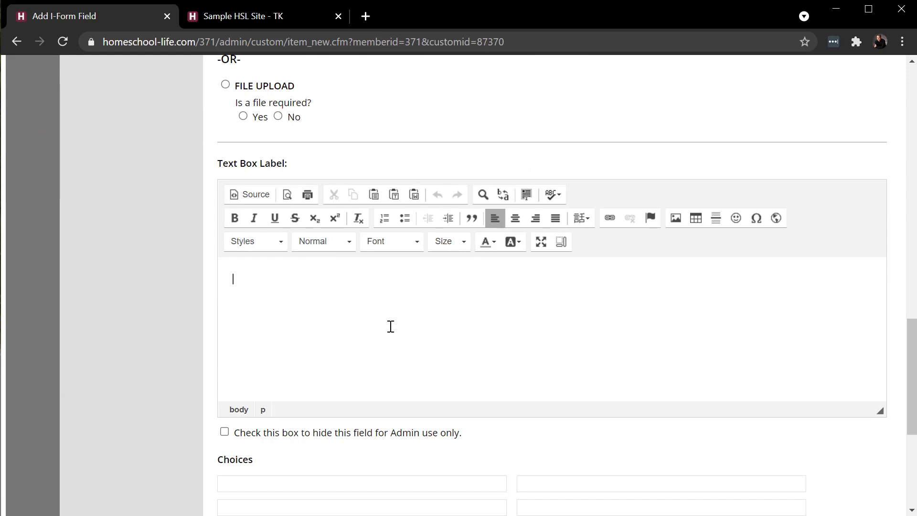
text(What is your name?)
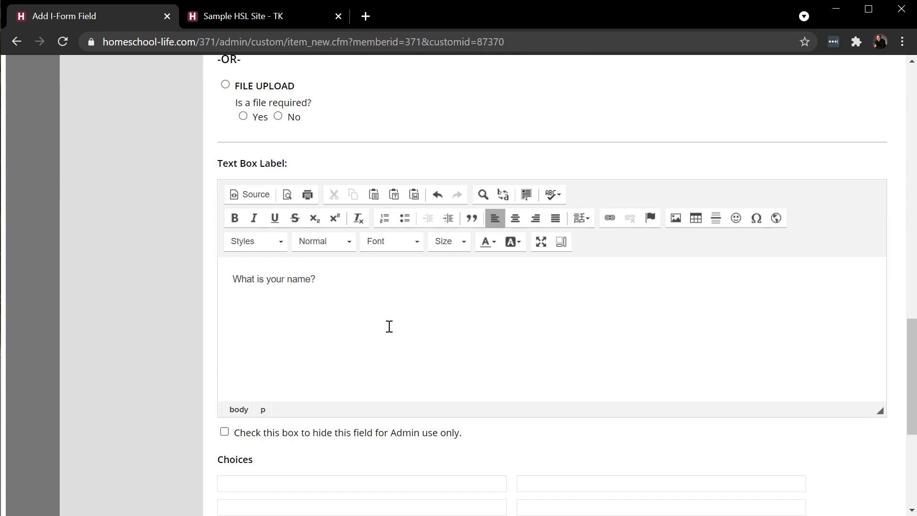
scroll(389, 326, down, 6)
click(257, 446)
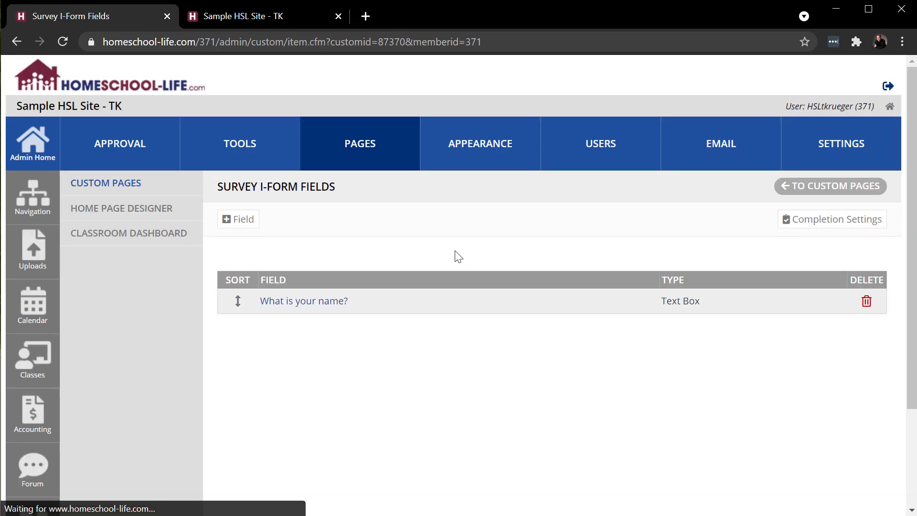
- Start another form field using radio buttons and label it "What is your gender?"
click(242, 221)
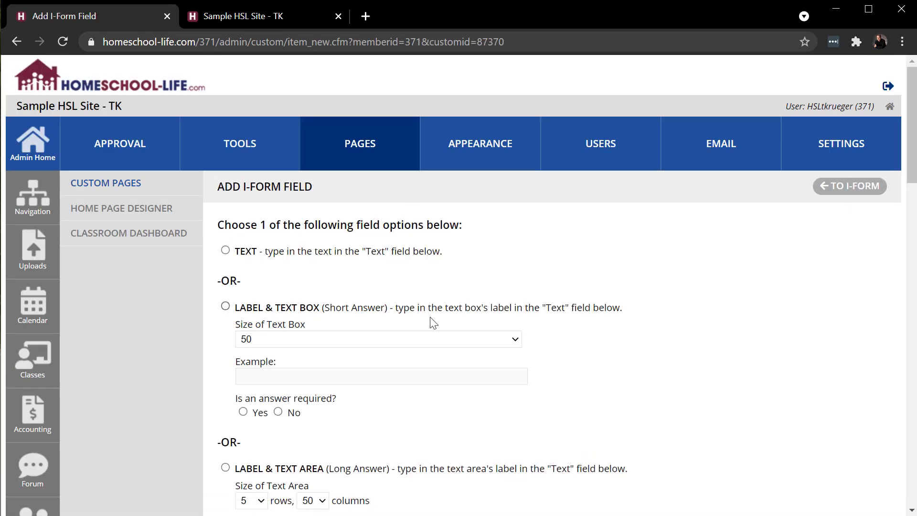
scroll(596, 331, down, 7)
scroll(655, 311, down, 2)
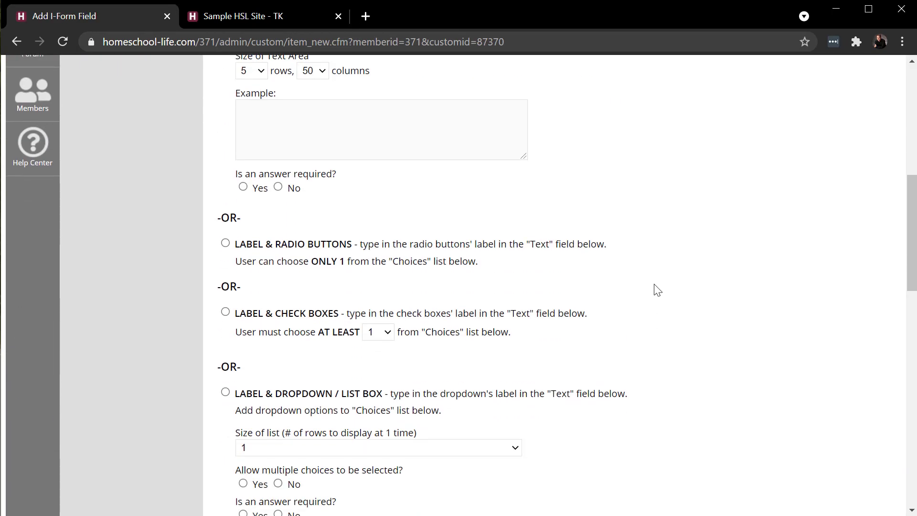
click(225, 244)
scroll(671, 266, down, 8)
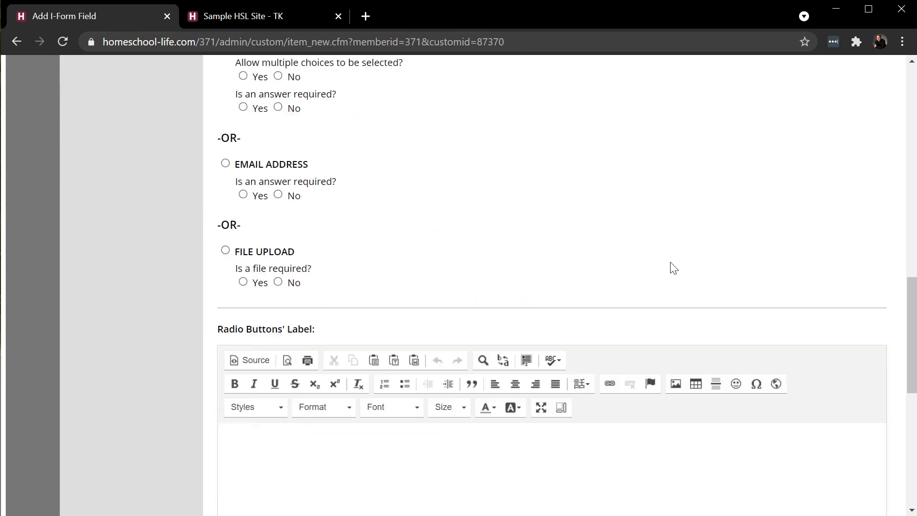
scroll(674, 267, down, 5)
click(311, 258)
text(What is your gender?)
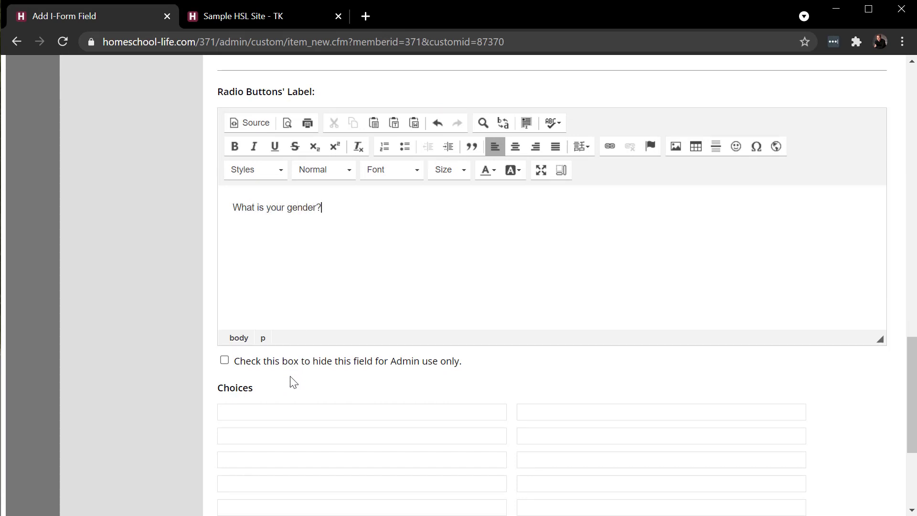
- Enter Male and Female as the gender question's choices and add the field to the form
click(287, 411)
text(Male)
key(Tab)
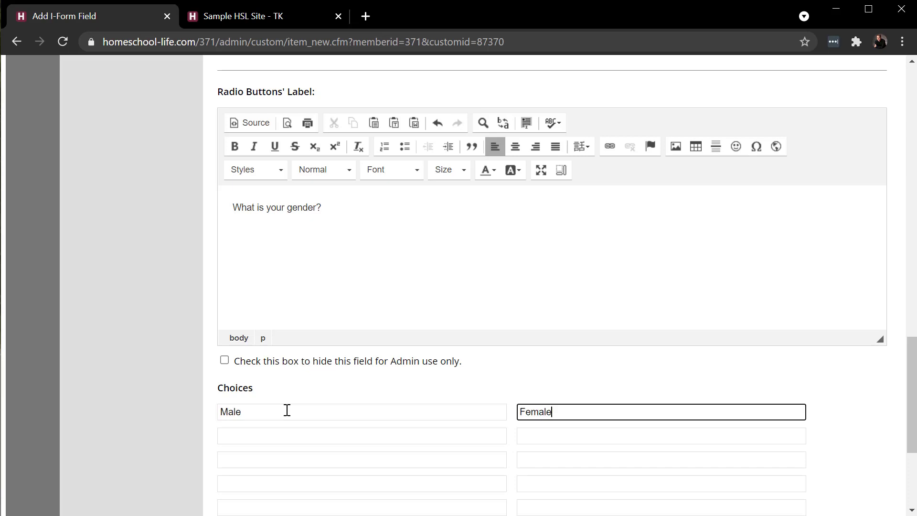
text(Female)
scroll(287, 411, down, 5)
click(246, 449)
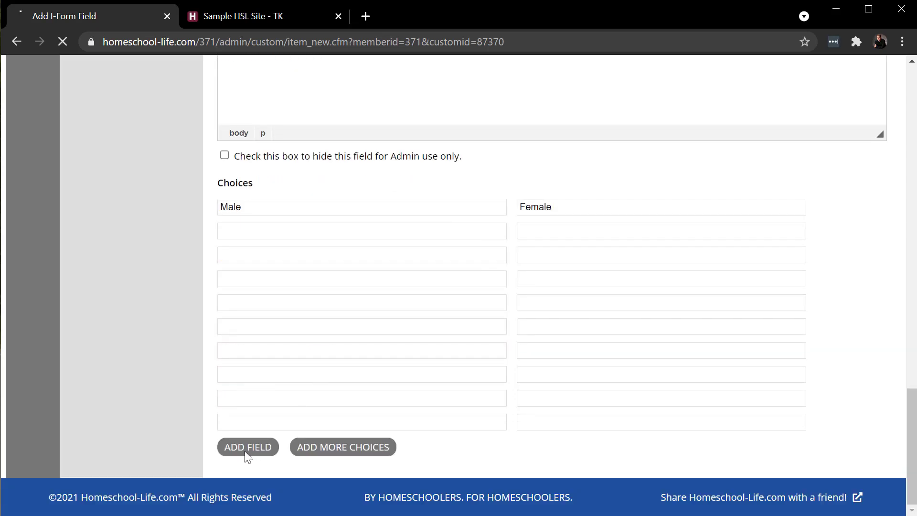
- Start a third field, discarding the auto-saved content, as radio buttons labelled "What day of the week would you like to hold co-op?"
click(243, 226)
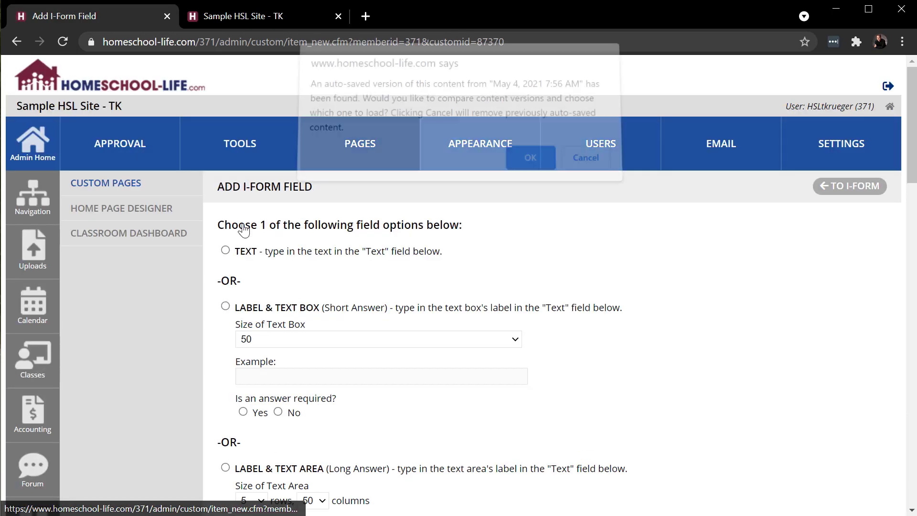
click(586, 159)
scroll(554, 267, down, 3)
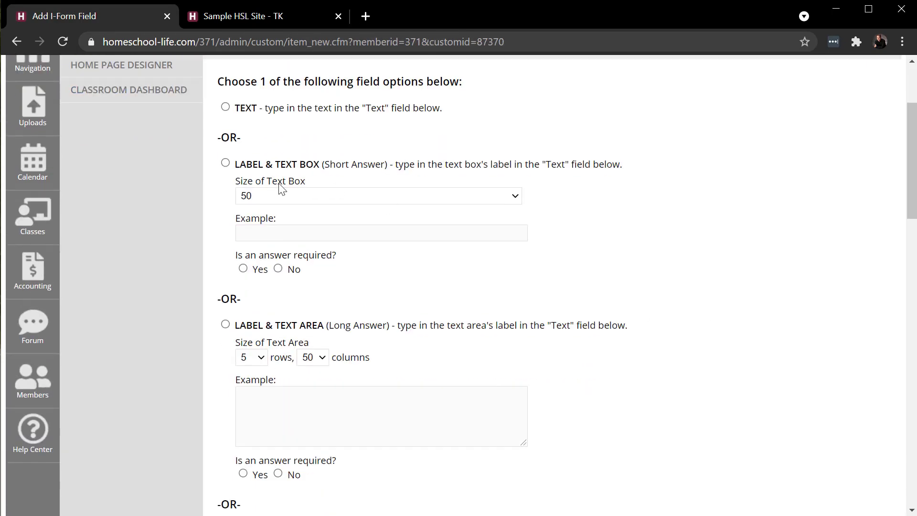
scroll(224, 323, down, 5)
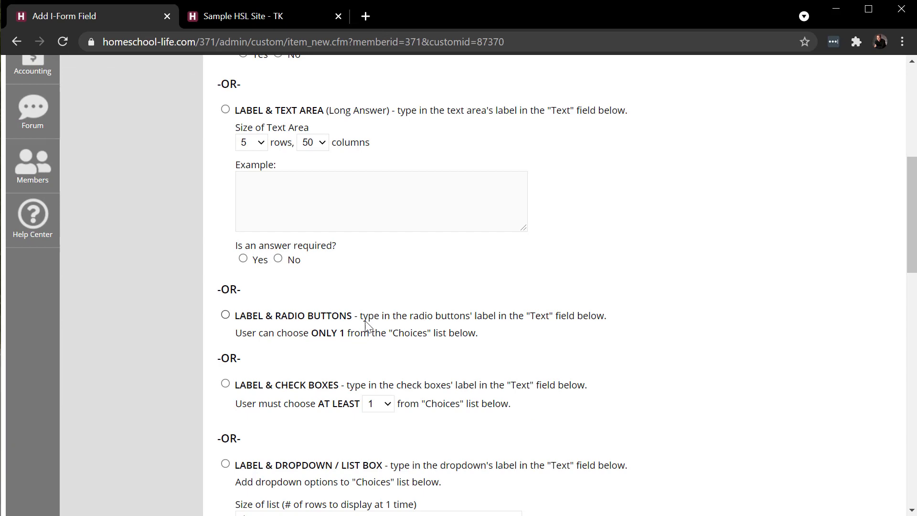
click(226, 315)
scroll(628, 320, down, 8)
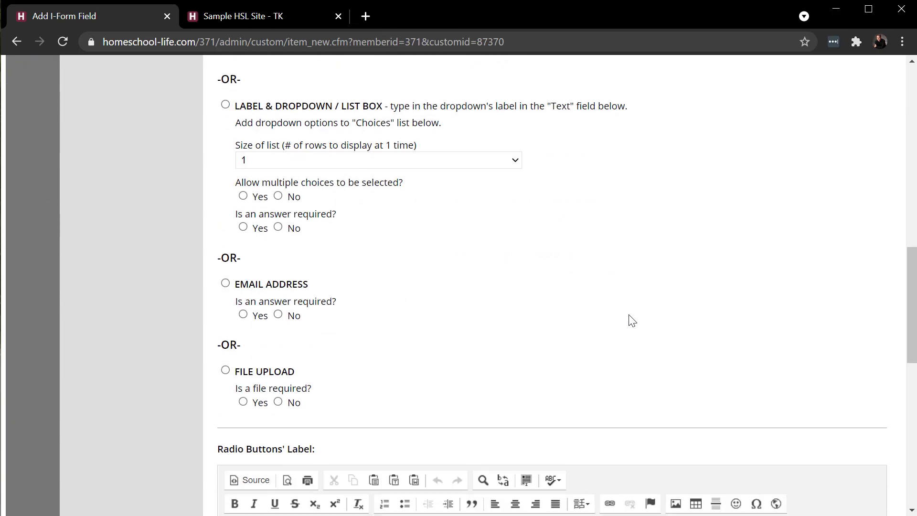
scroll(632, 321, down, 5)
click(386, 374)
text(Wh)
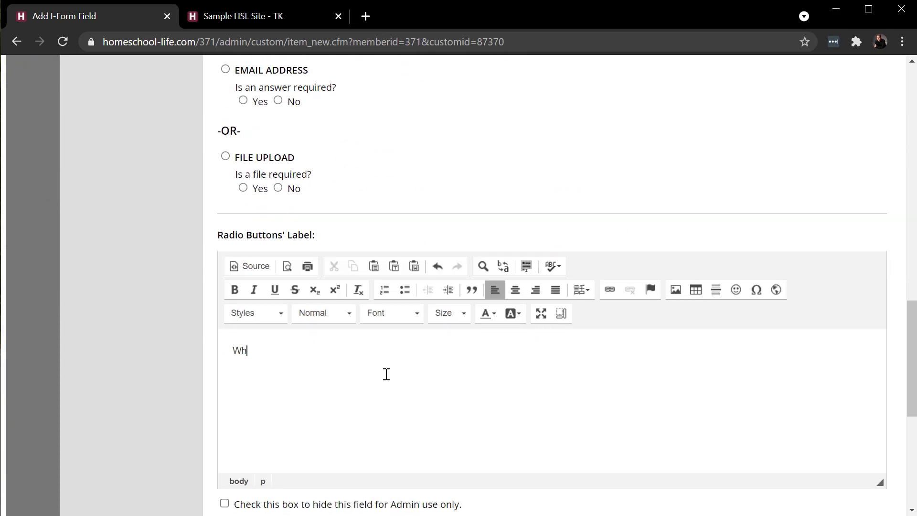
text(at day of the wee)
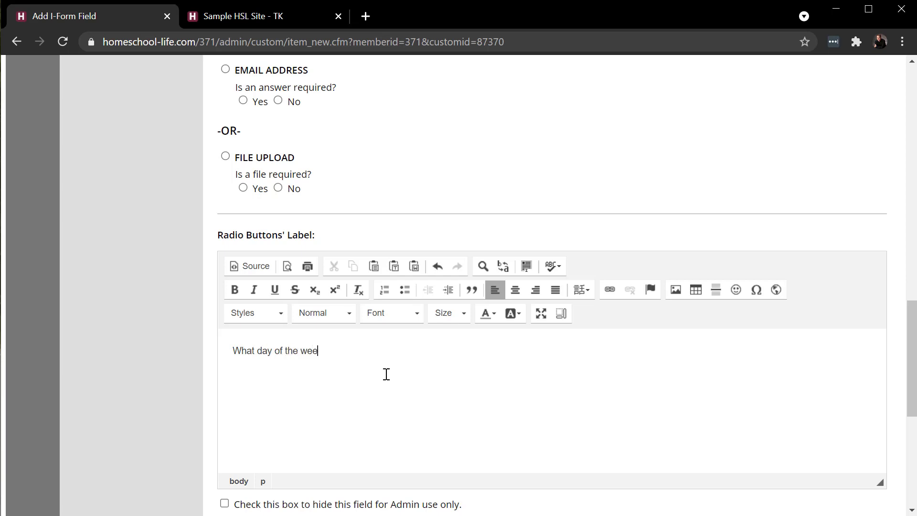
text(k would you like to hold co-op?)
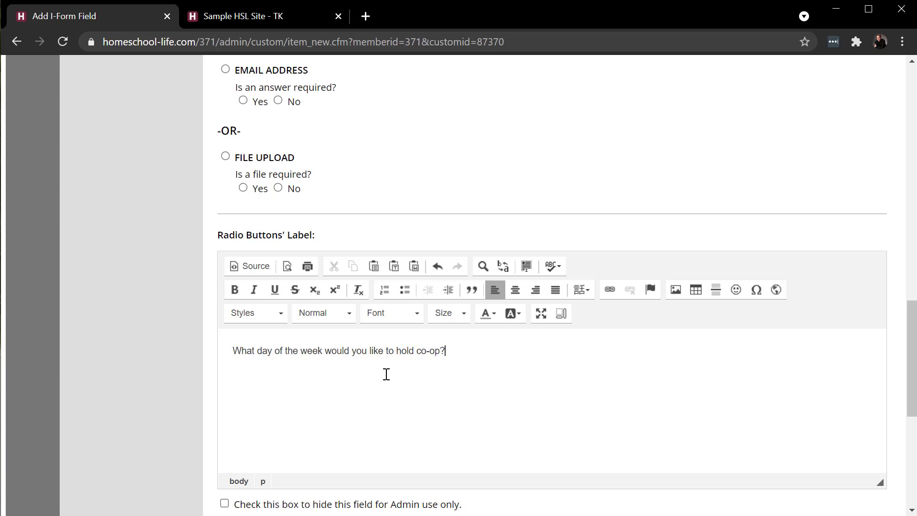
- Enter Monday, Tuesday and Wednesday as the co-op day choices and add the field to the form
scroll(327, 369, down, 6)
click(316, 262)
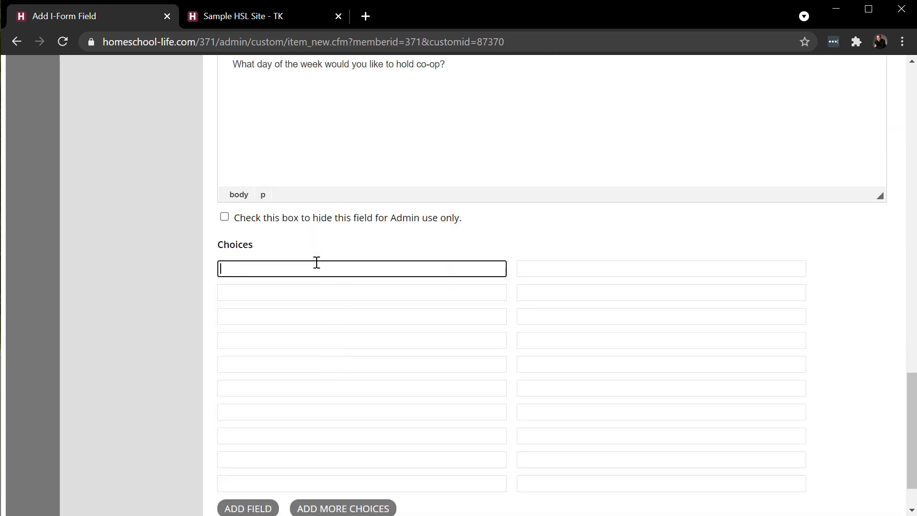
text(Monday)
key(Tab)
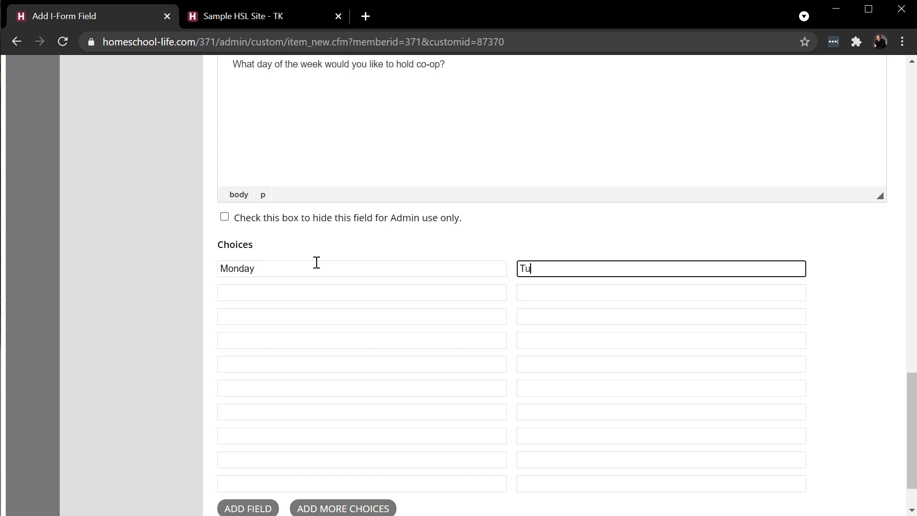
text(Tuesday)
key(Tab)
text(Wed)
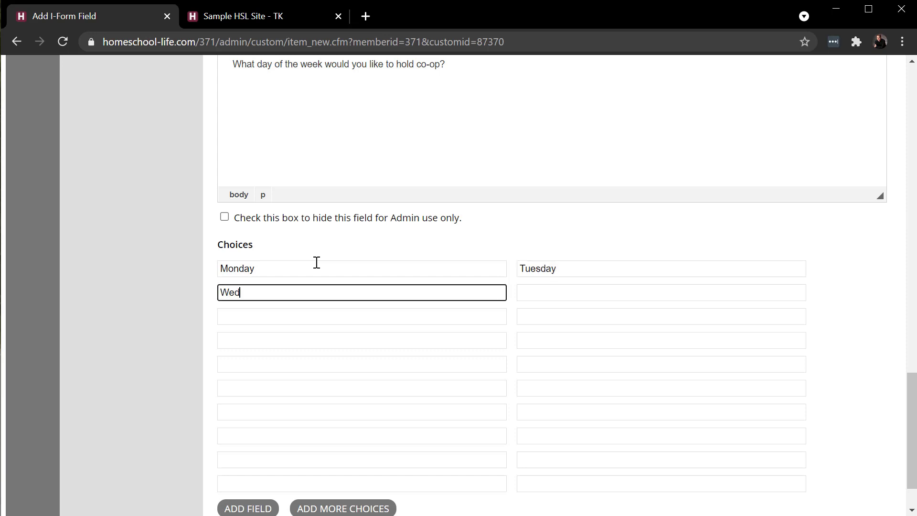
text(nesday)
scroll(325, 337, down, 2)
click(262, 443)
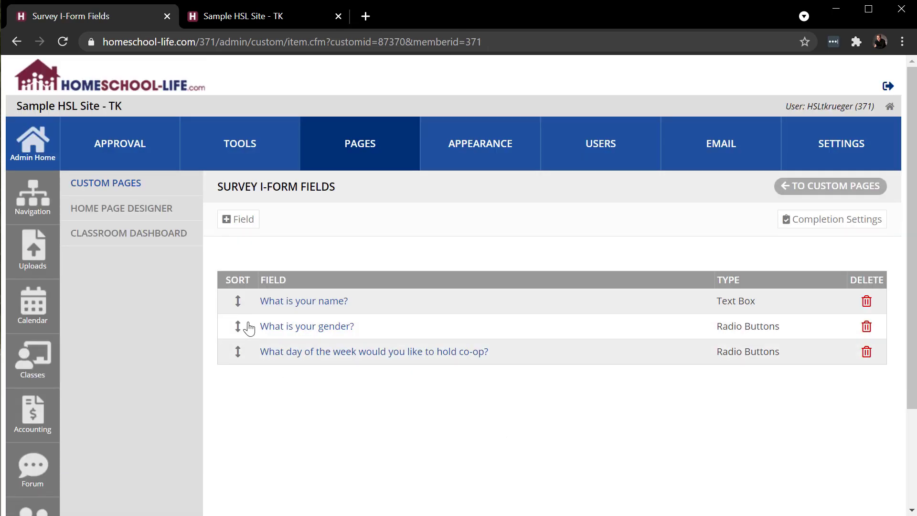
mouse_move(239, 327)
mouse_down()
mouse_move(232, 369)
mouse_move(239, 332)
mouse_up()
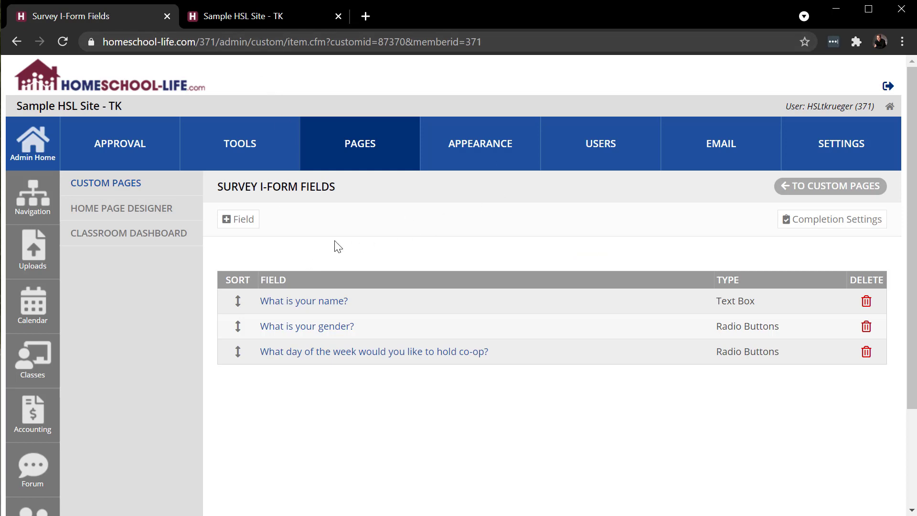
- Open the Survey form's member-facing page from the custom pages list, check its questions and web address, and close it
click(361, 150)
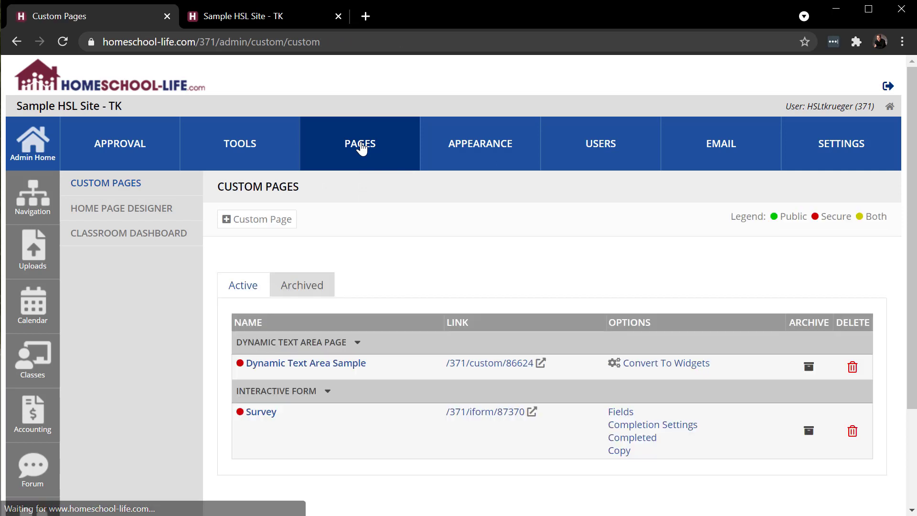
click(531, 416)
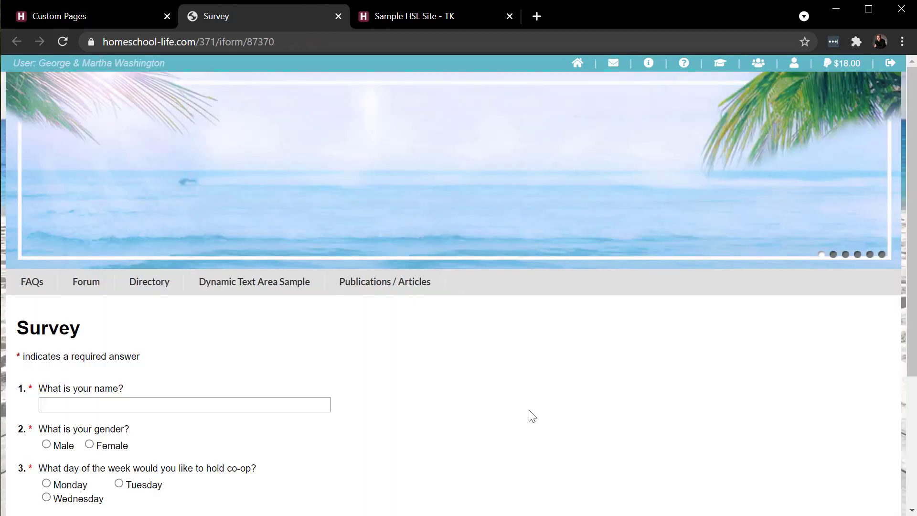
click(314, 41)
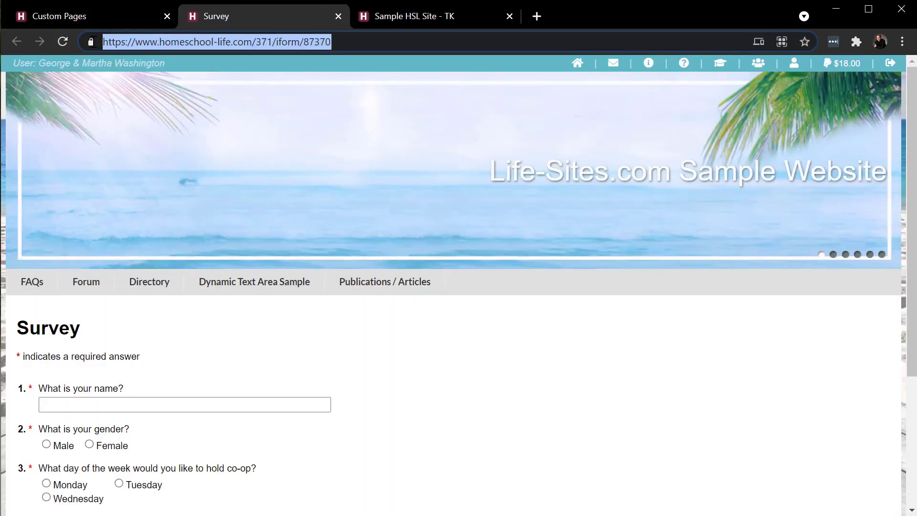
click(337, 18)
- Move the Survey page from the orphaned items to the end of the site's top menu and check its menu entry
click(471, 150)
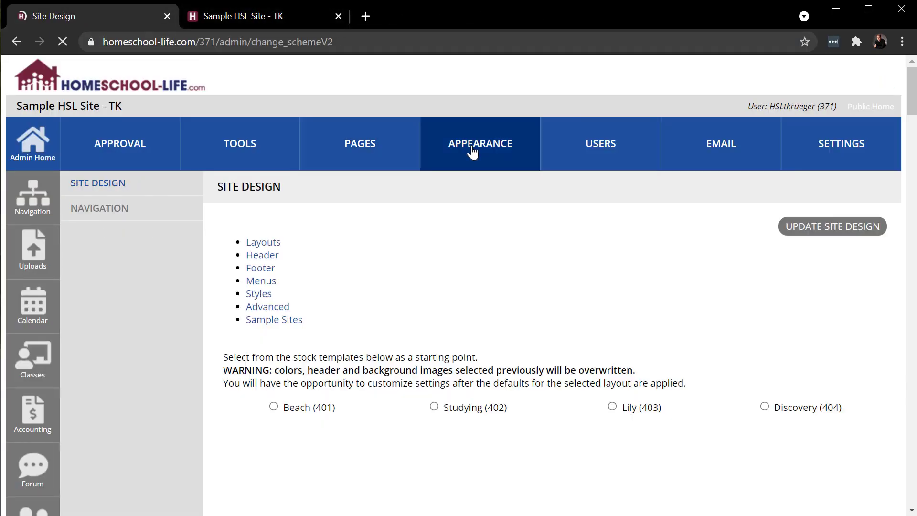
click(588, 164)
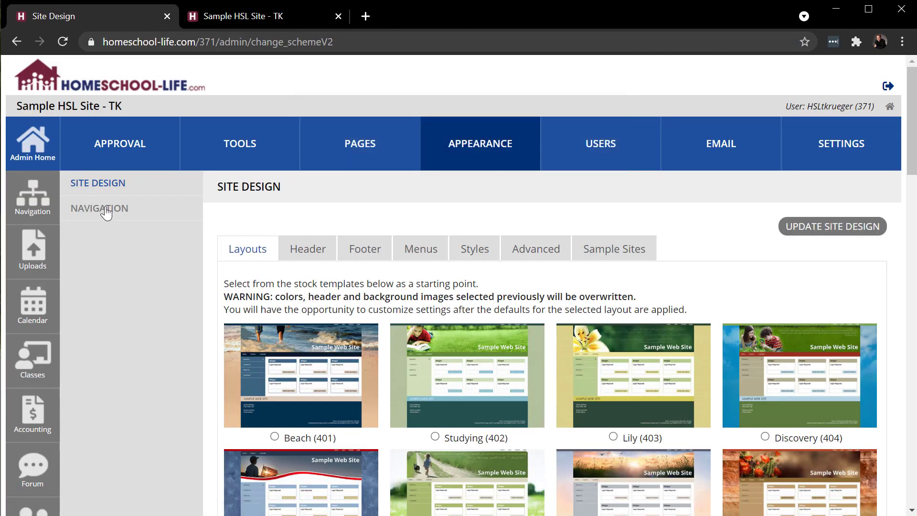
click(106, 210)
scroll(772, 358, down, 3)
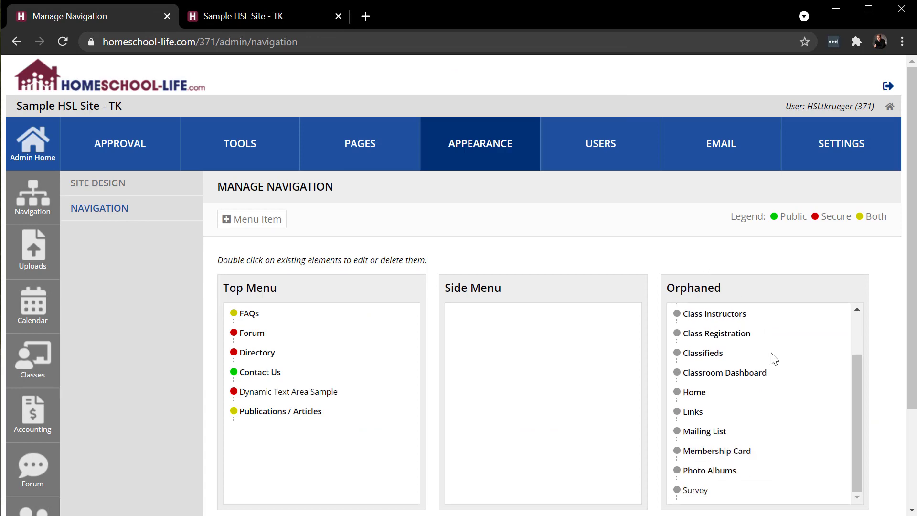
drag(694, 492, 225, 414)
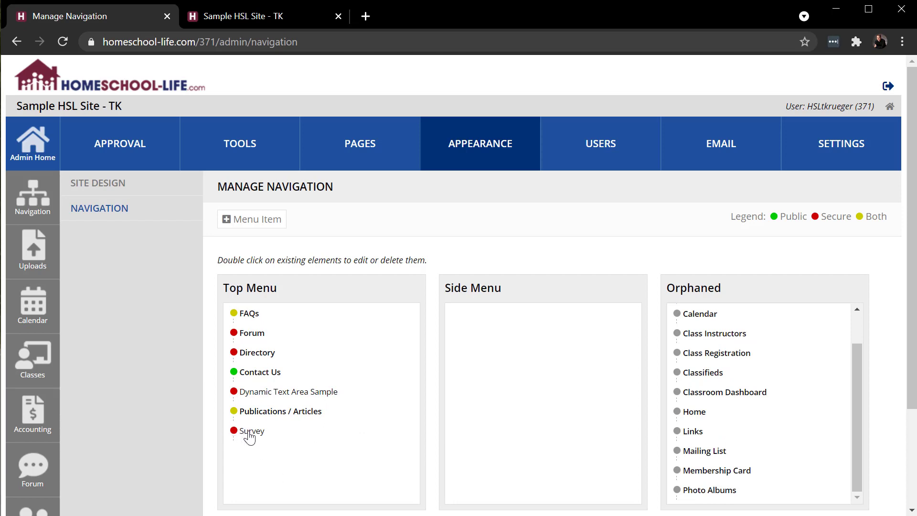
double_click(249, 437)
click(417, 375)
scroll(410, 334, down, 3)
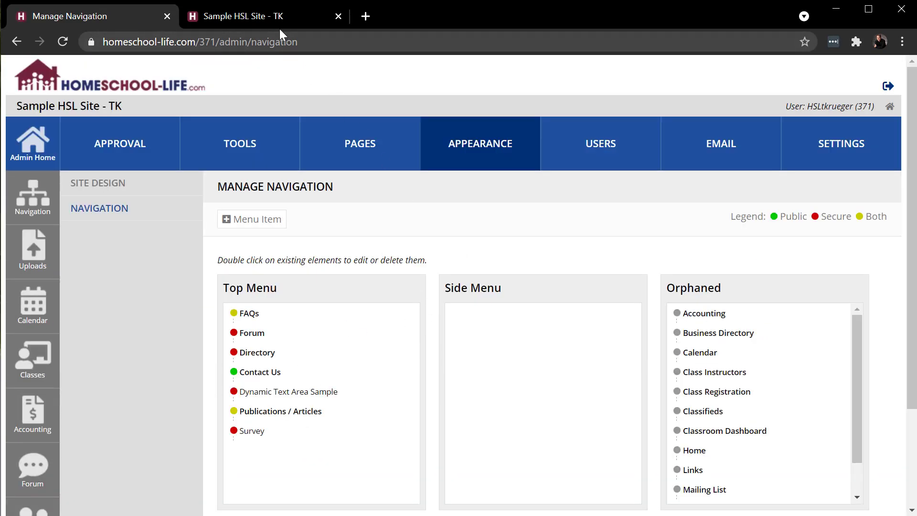
- Switch to the member site, reload its home page and open the Survey form from the site navigation
click(275, 18)
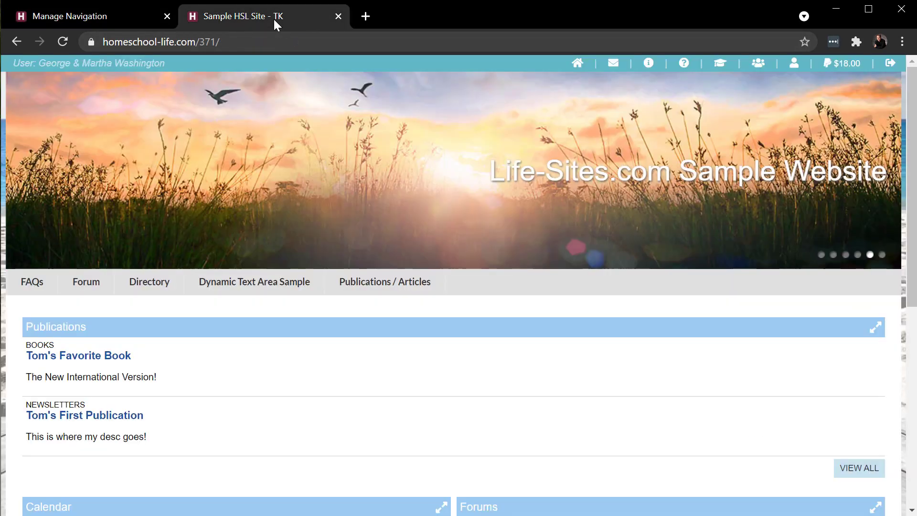
click(578, 64)
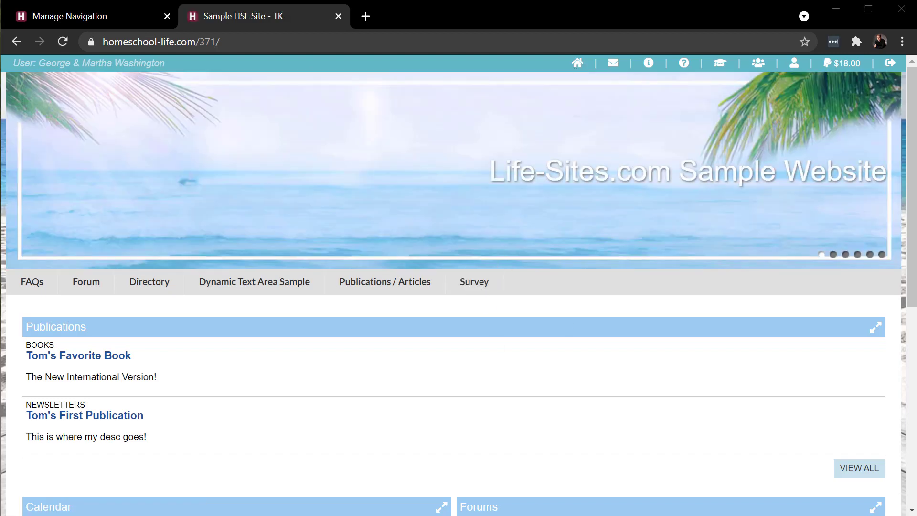
click(476, 287)
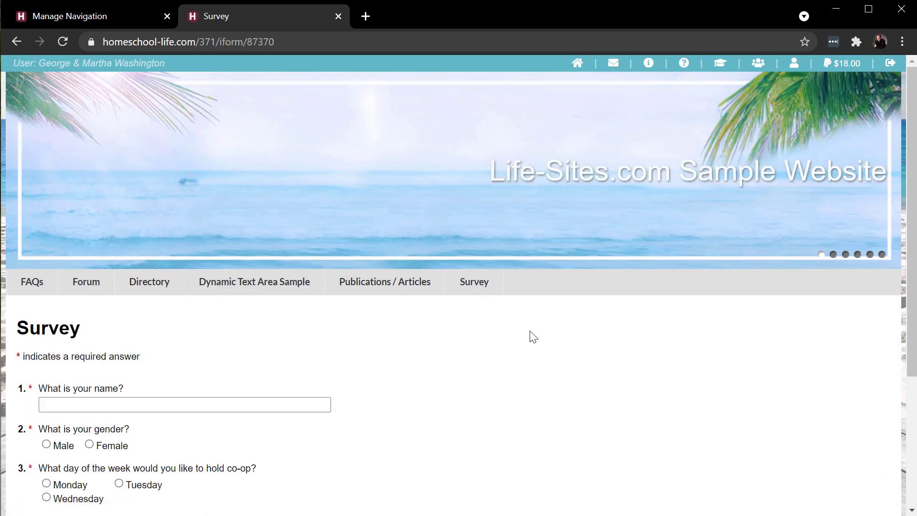
scroll(532, 334, down, 2)
scroll(534, 337, down, 1)
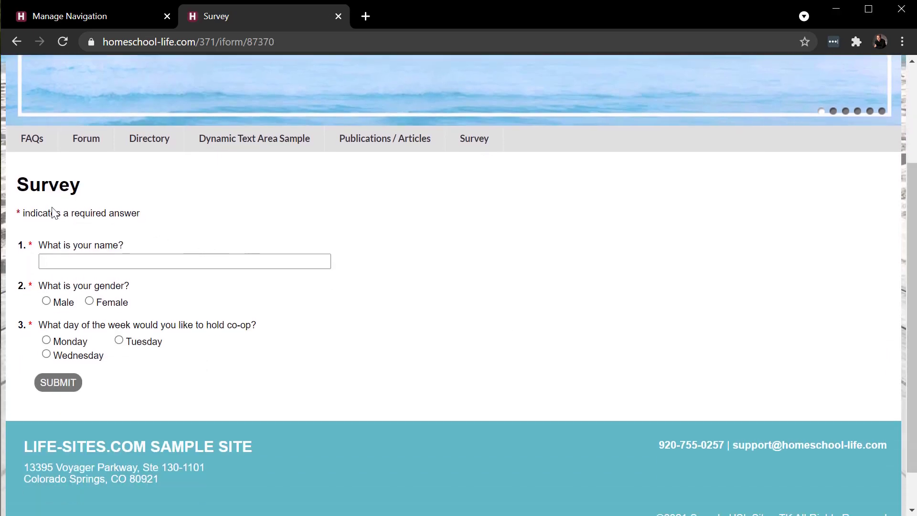
- Fill in the Survey with a respondent's first name, Male and Monday, and submit it
click(134, 261)
text(Tom)
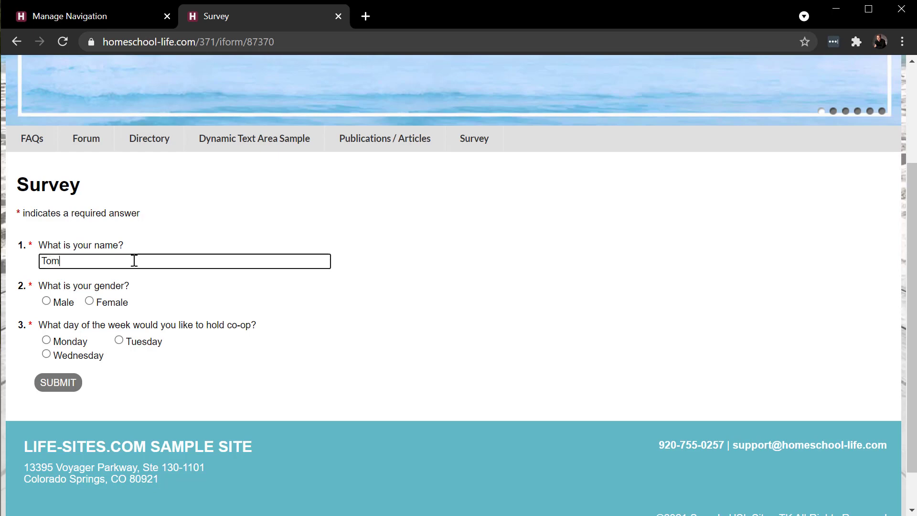
click(46, 301)
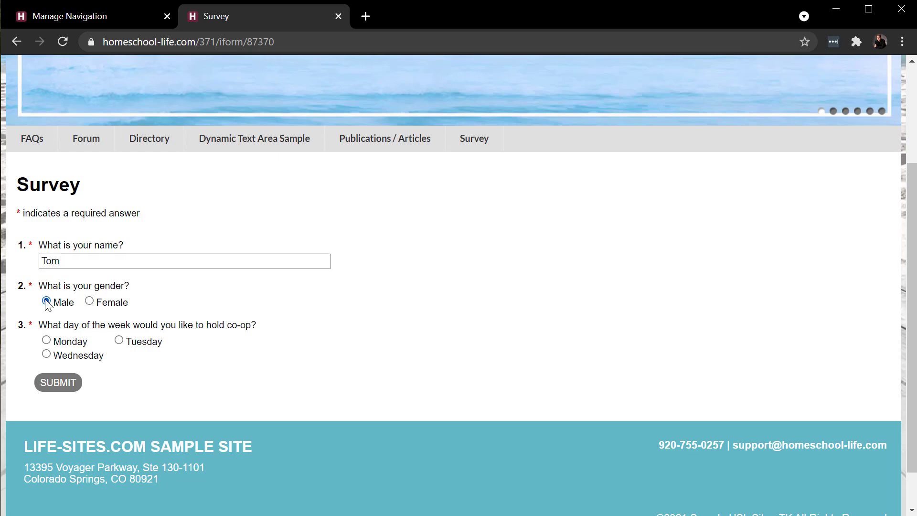
click(46, 340)
click(49, 379)
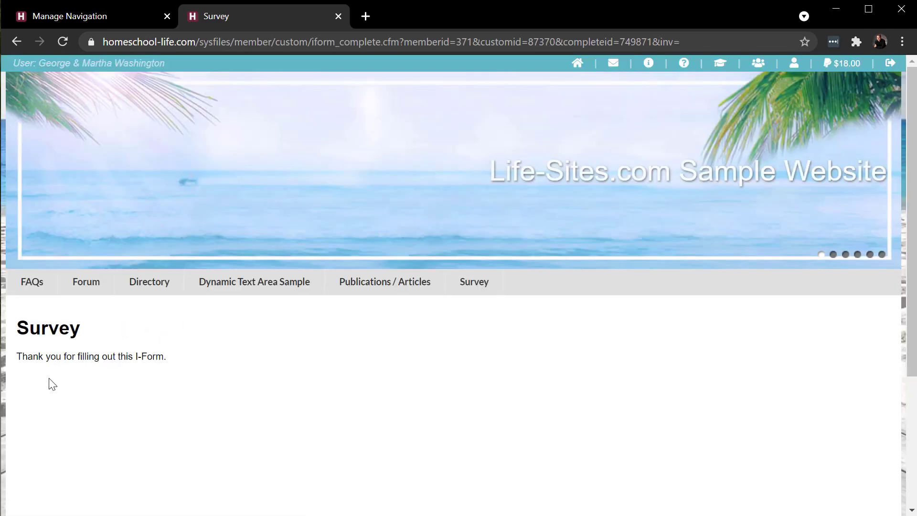
- Reopen the Survey and submit a second response with another first name, Female and Monday
click(473, 284)
scroll(221, 344, down, 3)
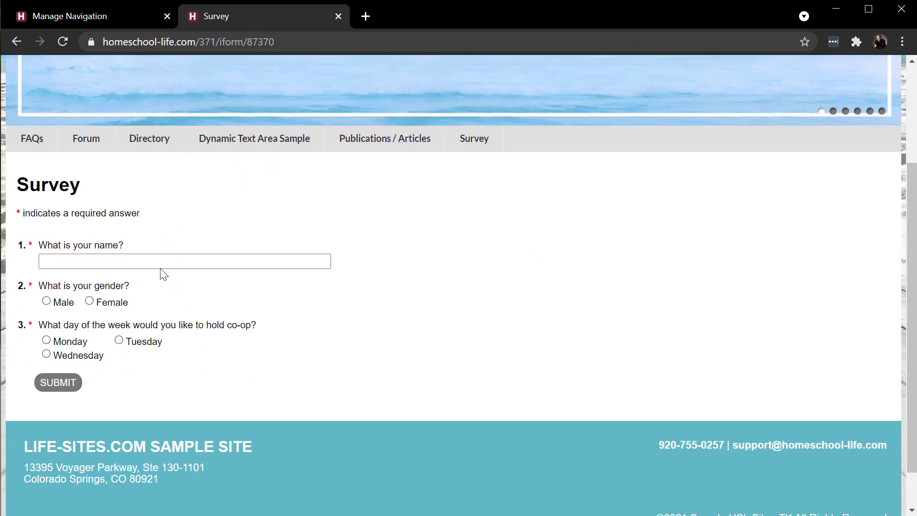
click(152, 262)
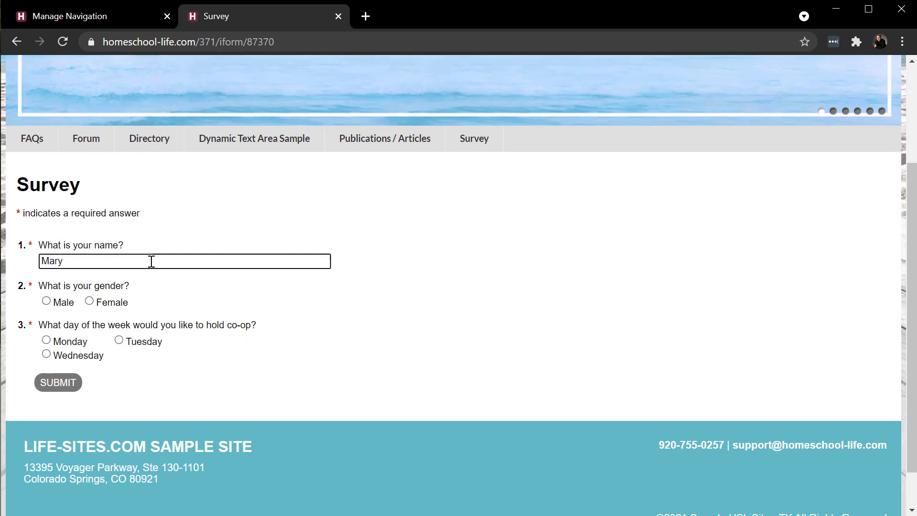
click(89, 302)
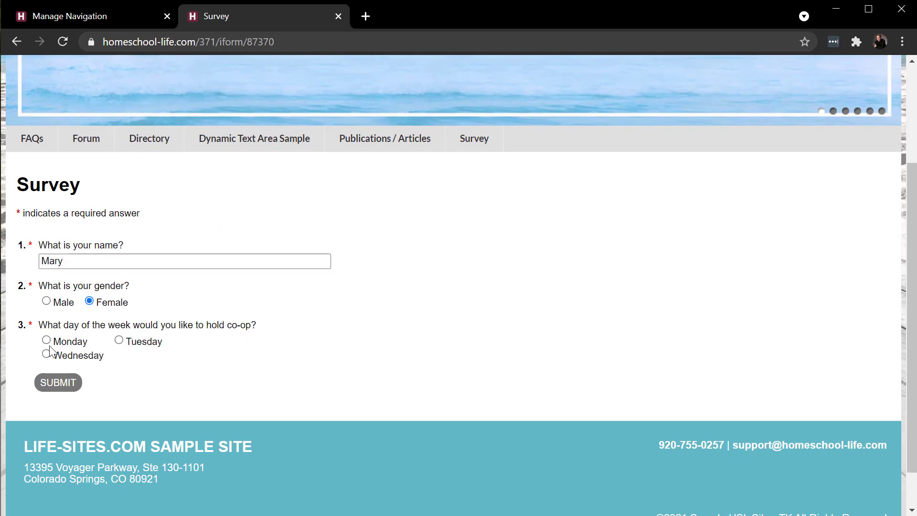
click(46, 384)
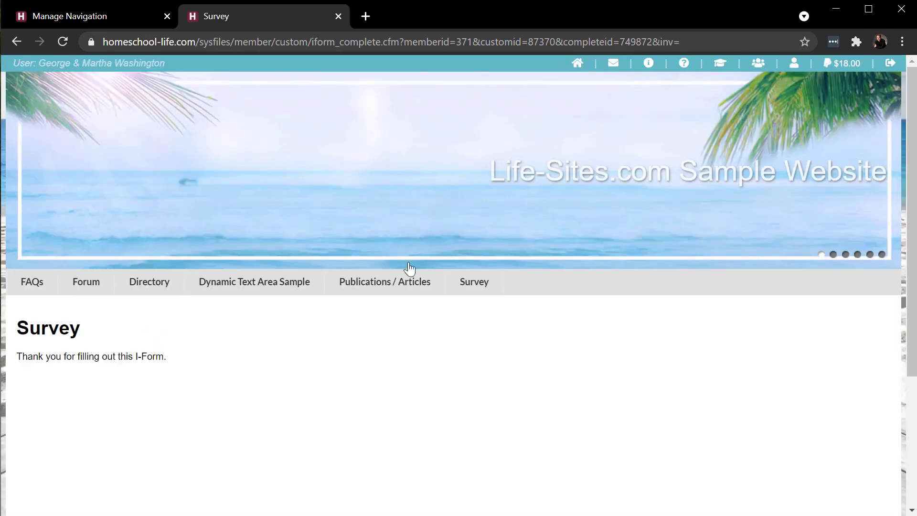
- Reopen the Survey and submit a third response with a different first name, Male and Monday
click(478, 284)
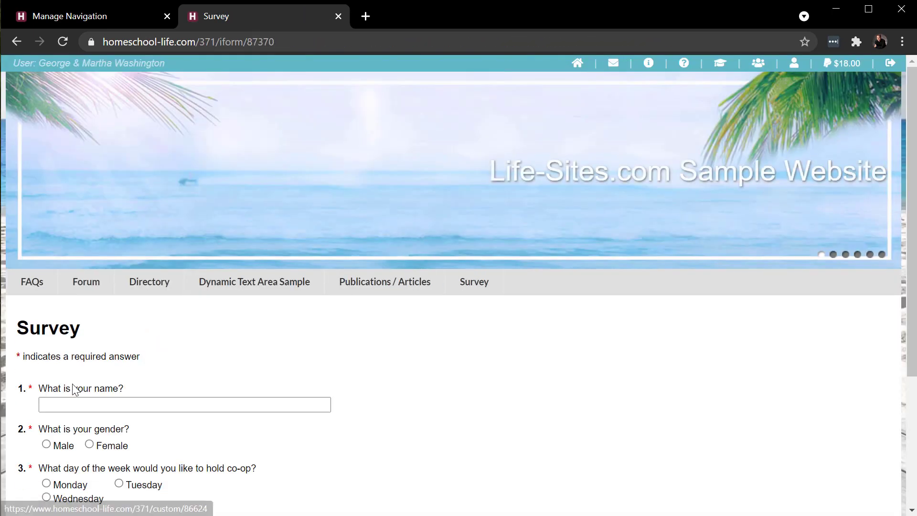
click(76, 403)
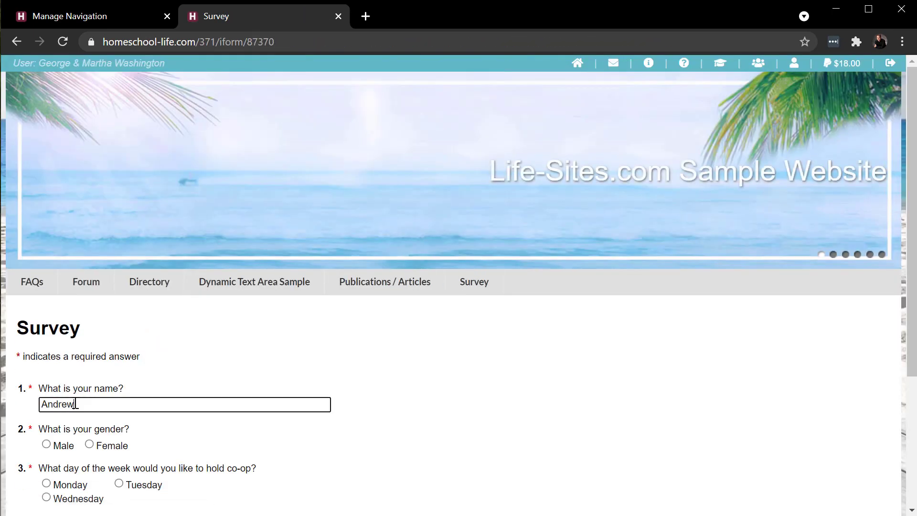
click(46, 444)
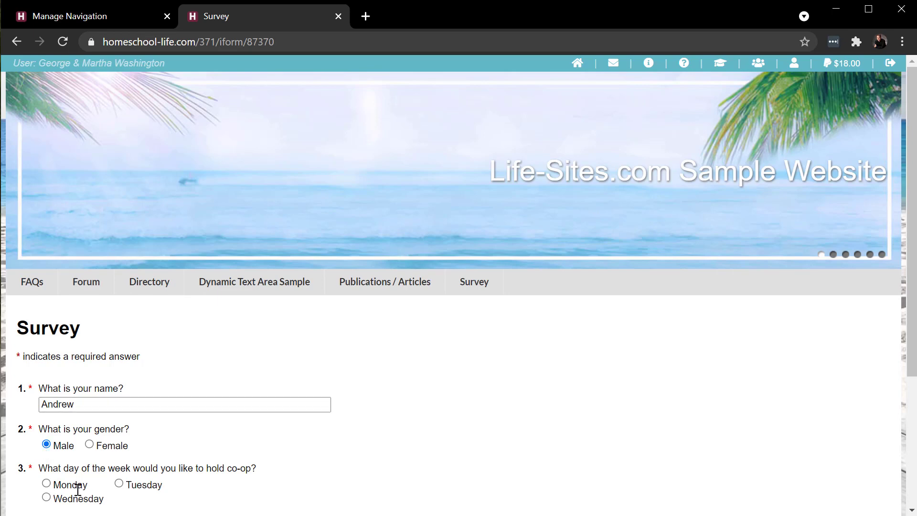
click(47, 483)
scroll(515, 364, down, 4)
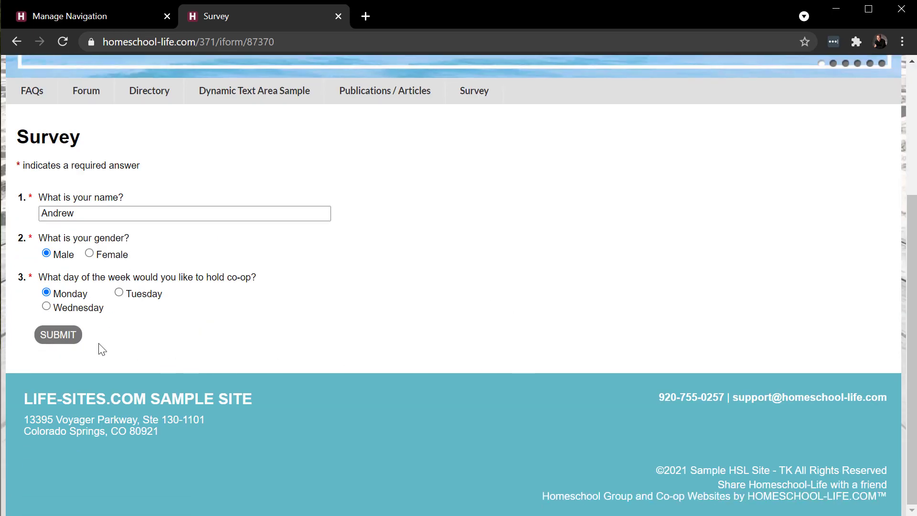
click(77, 337)
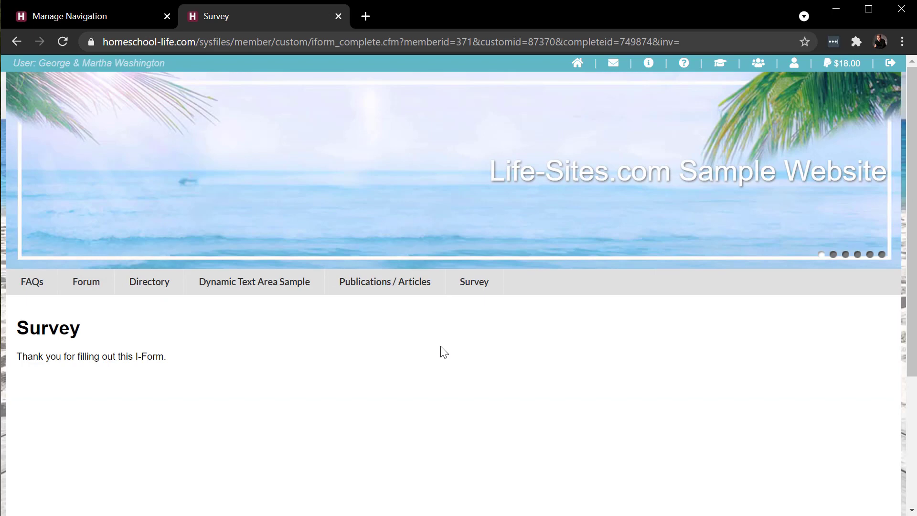
- Return to the admin site's custom pages and open the list of completed Survey forms
click(55, 15)
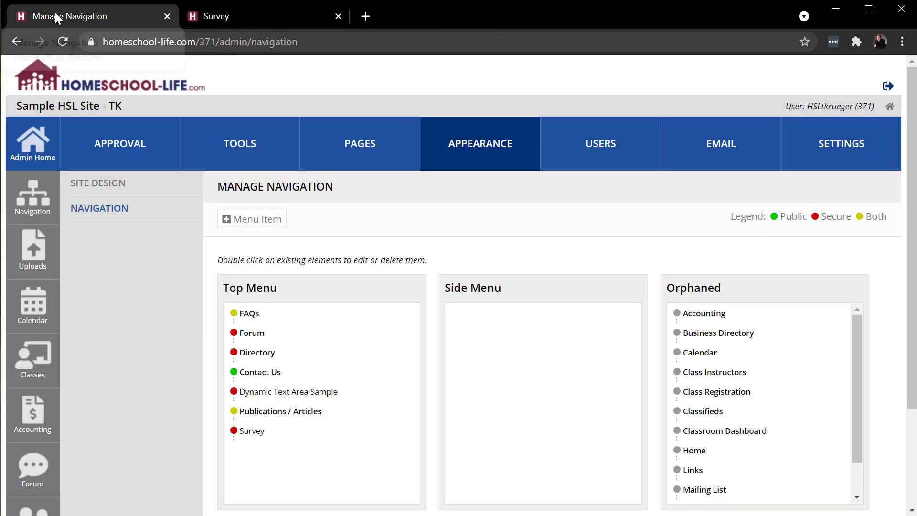
click(364, 144)
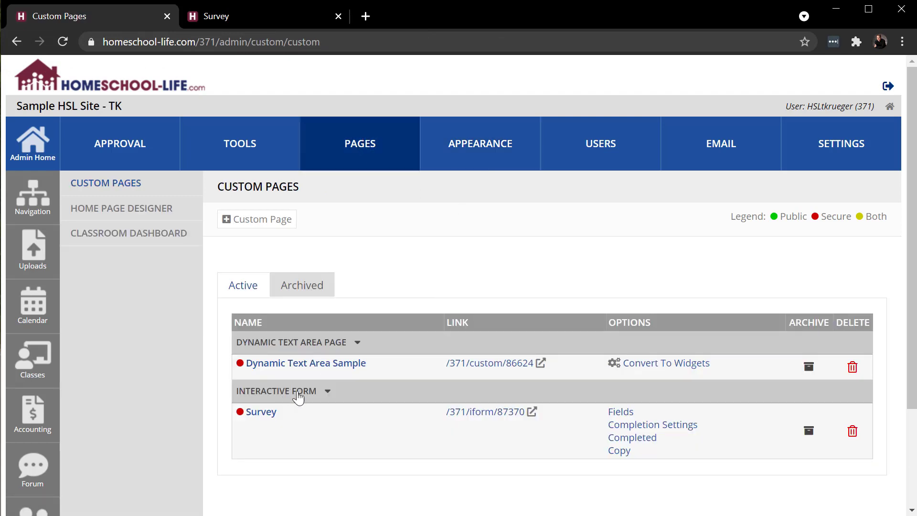
click(328, 391)
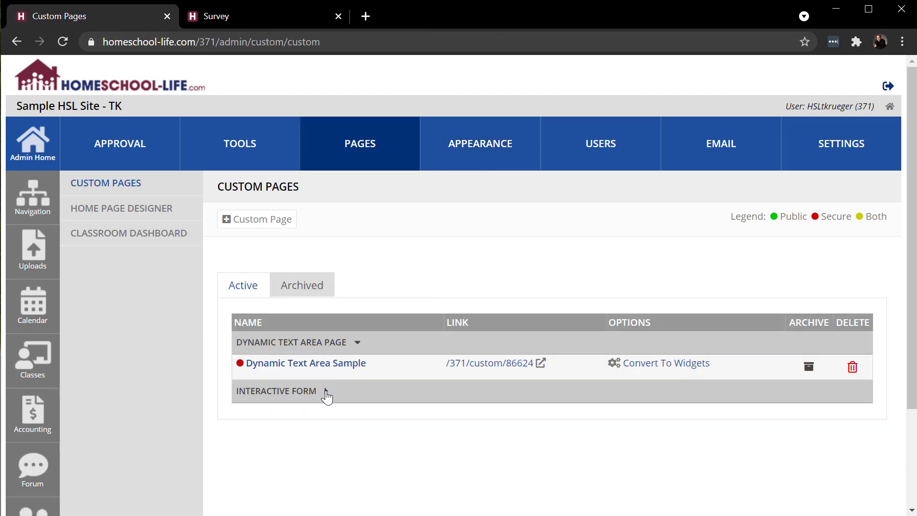
click(328, 392)
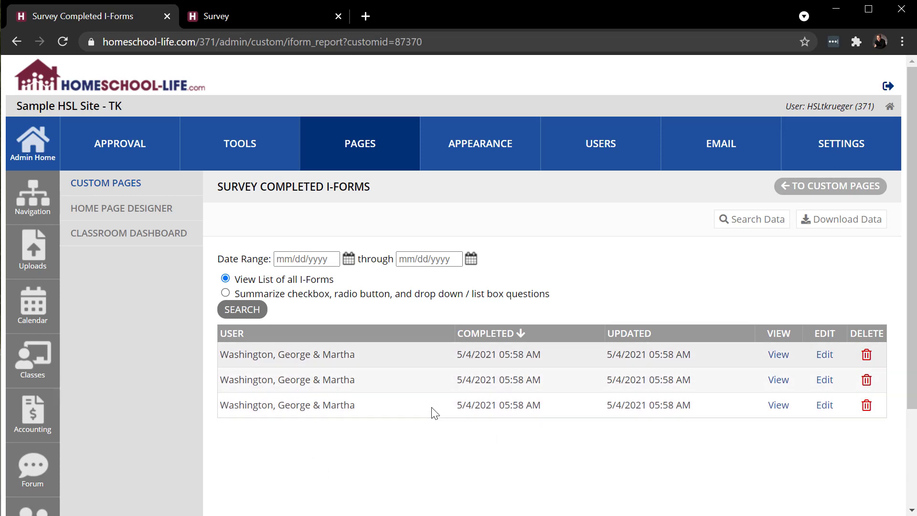
- View the first listed Survey response, close it, and summarize the checkbox, radio button and drop-down questions
click(784, 357)
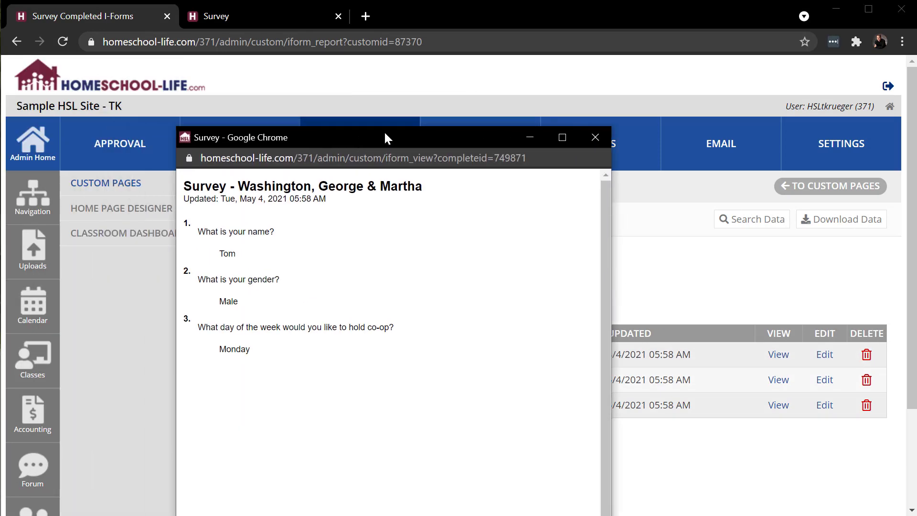
drag(384, 133, 408, 82)
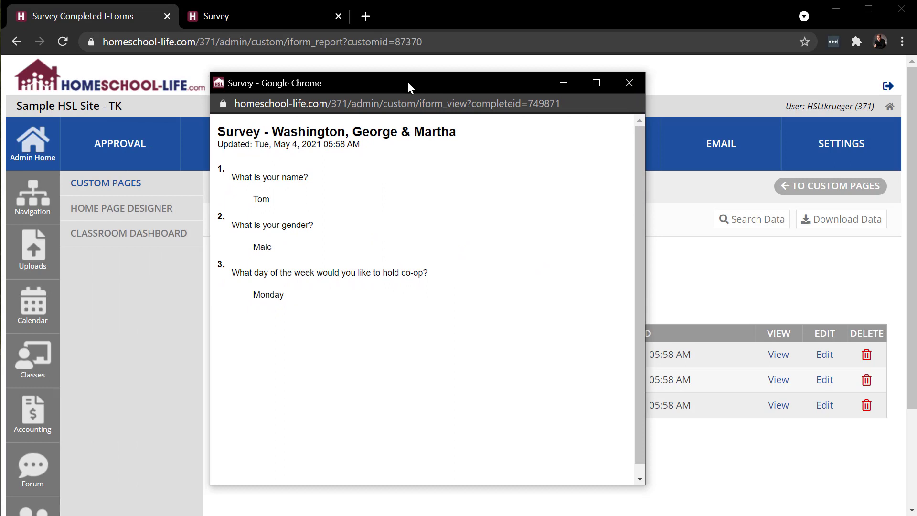
click(628, 85)
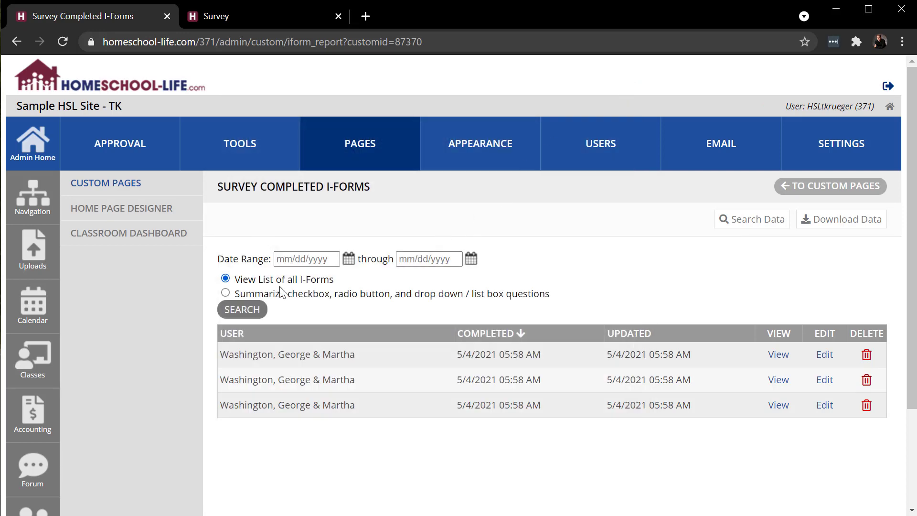
click(224, 293)
click(243, 311)
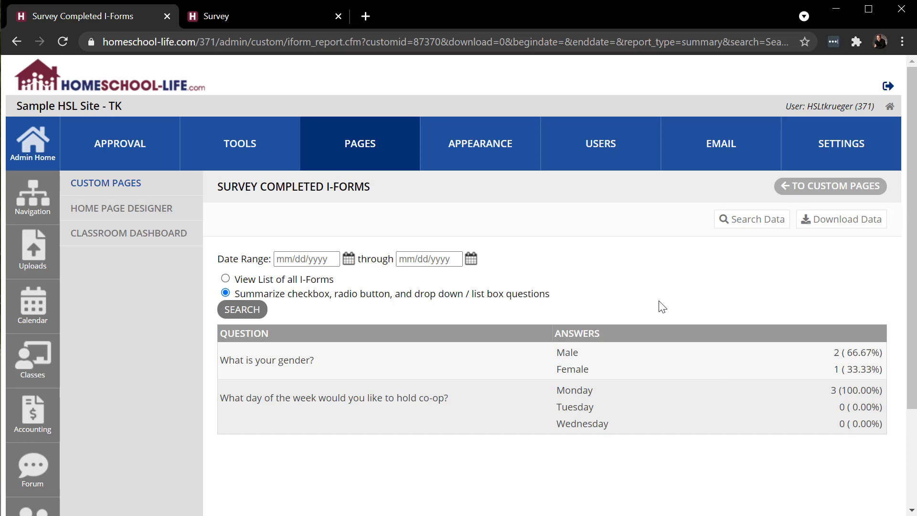
- Return to the custom pages list and start adding a new custom page
click(370, 148)
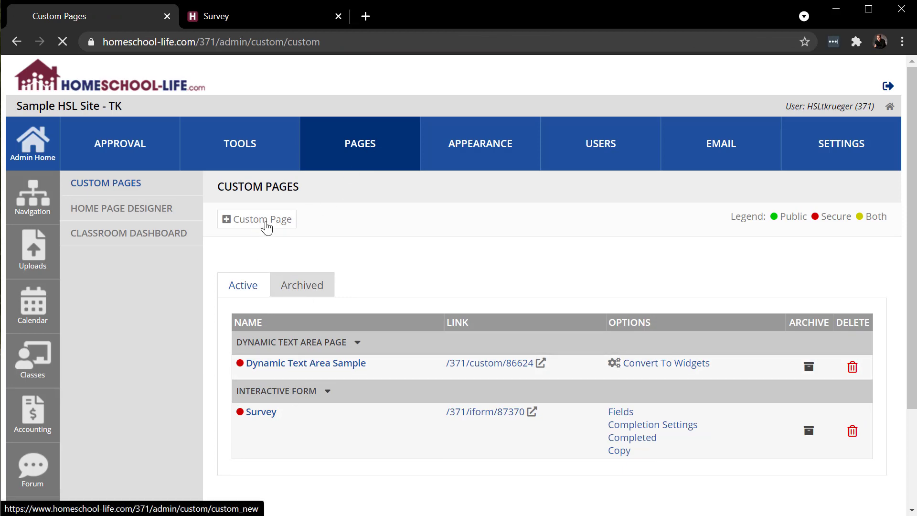
click(265, 223)
scroll(500, 243, down, 3)
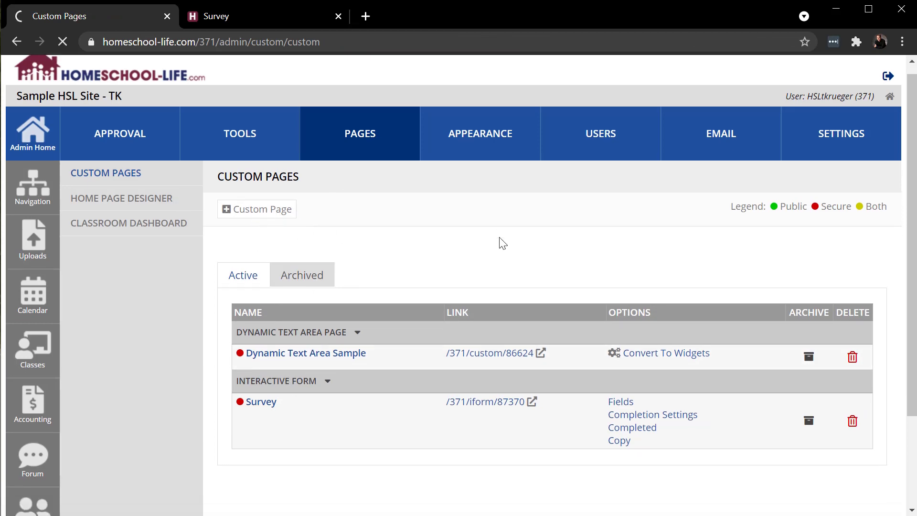
scroll(445, 170, up, 3)
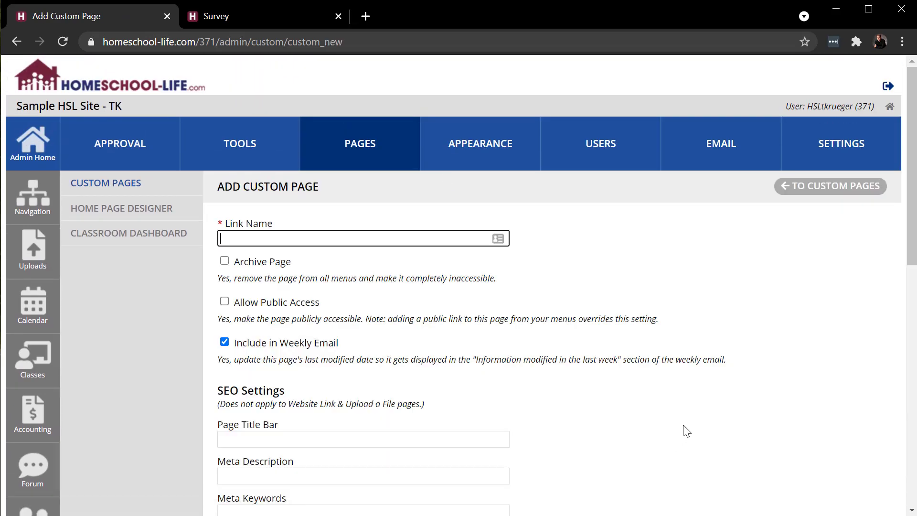
- Choose Interactive Form as the new page's type and go to its optional e-mail address setting for submitted I-Forms
scroll(687, 431, down, 8)
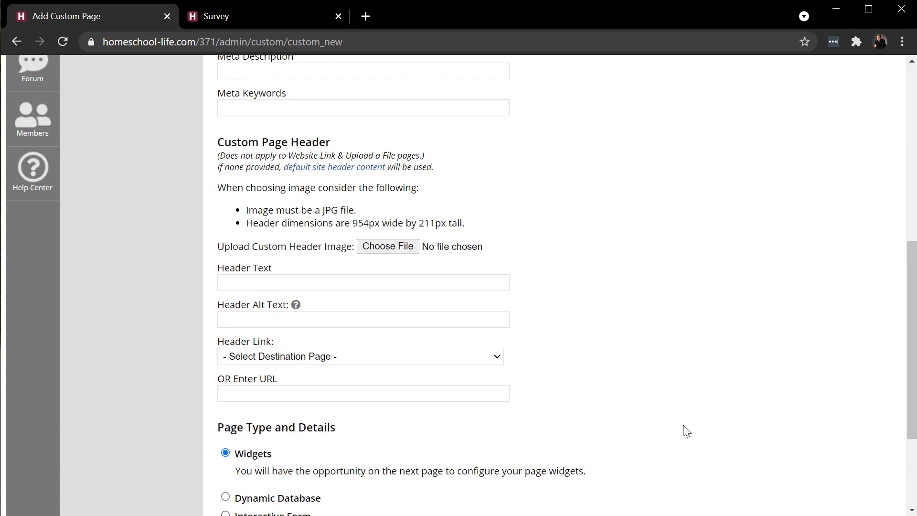
scroll(685, 430, up, 5)
scroll(561, 414, down, 4)
scroll(561, 414, down, 4)
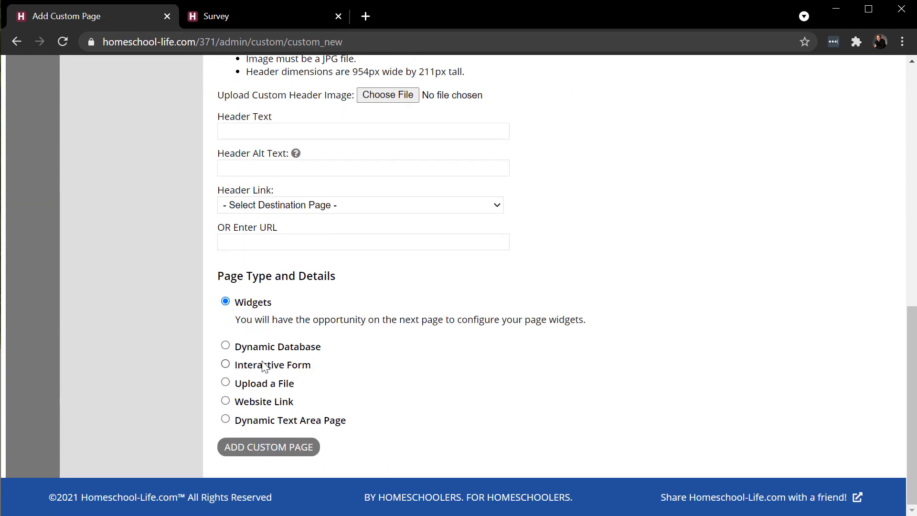
click(228, 365)
scroll(590, 371, down, 2)
click(335, 327)
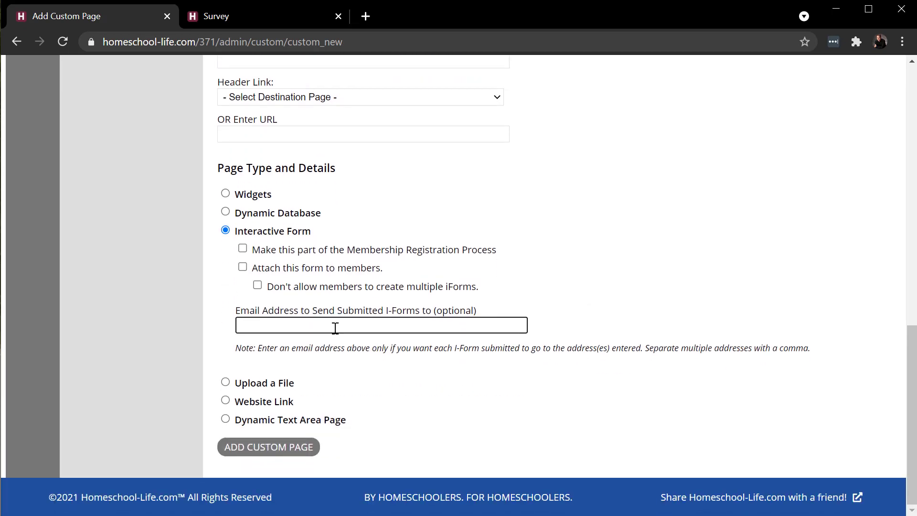
scroll(635, 303, up, 10)
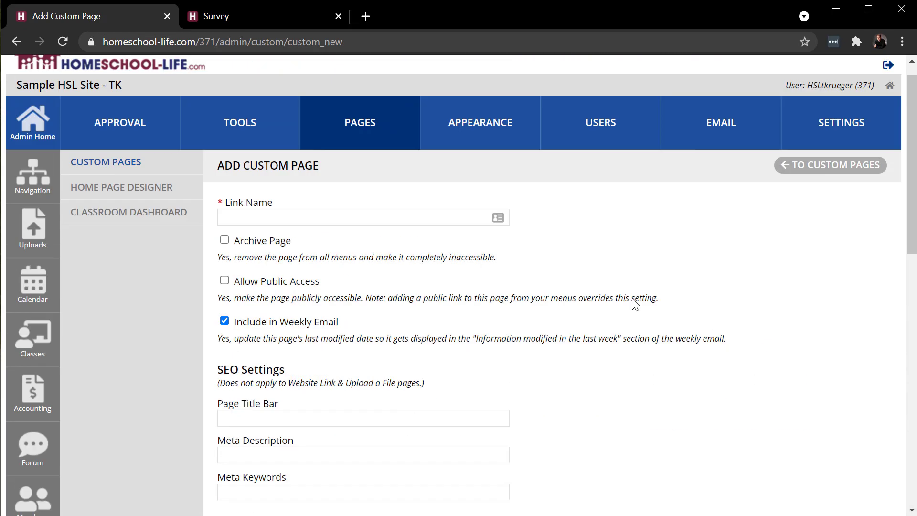
scroll(635, 303, up, 1)
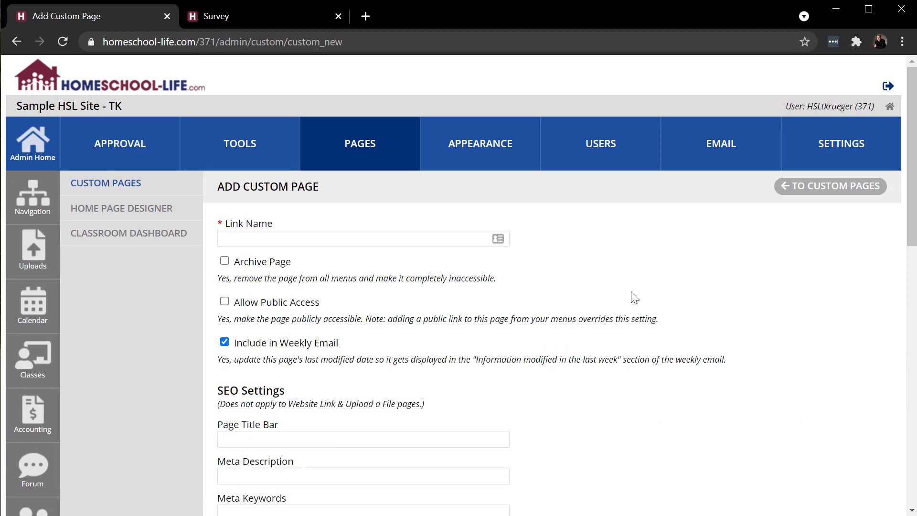
- Switch to the member site, open the Survey form from its navigation, and return to the admin site
click(268, 19)
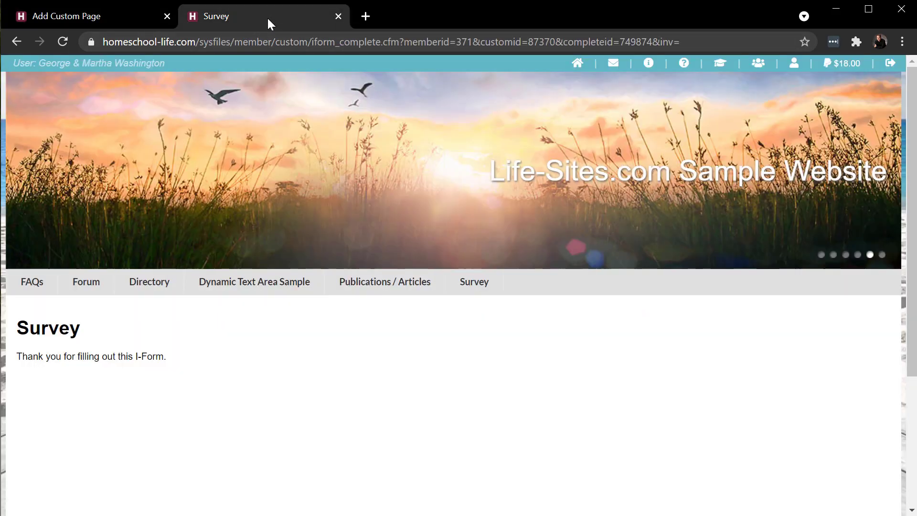
click(473, 284)
click(102, 18)
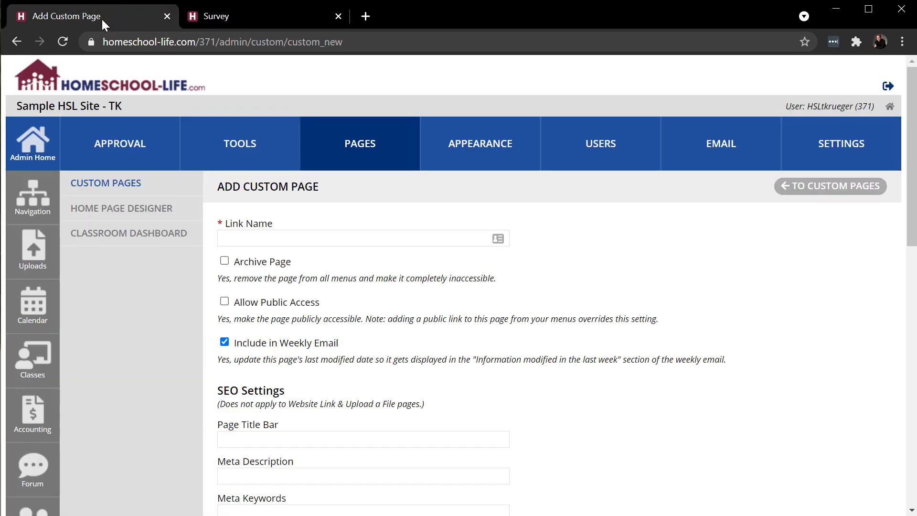
- Summarize the completed Survey forms' checkbox, radio button and drop-down questions, and return to the admin home page
click(349, 153)
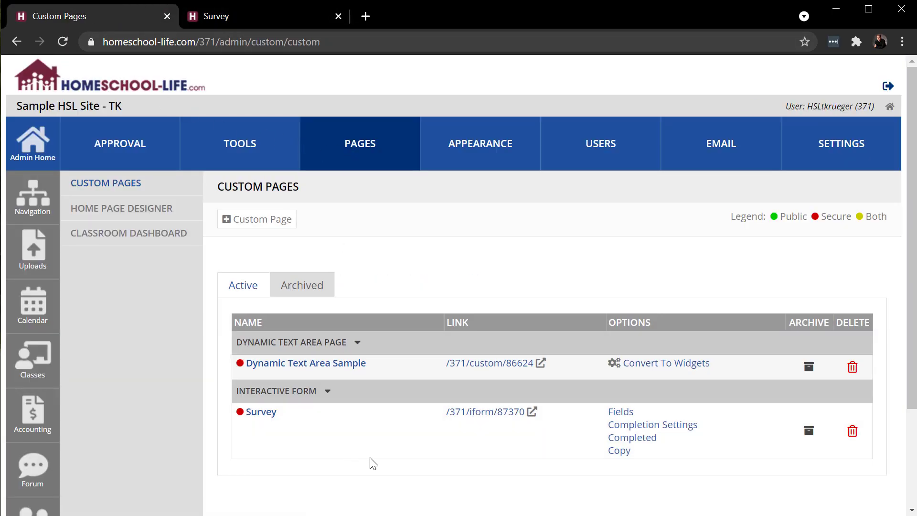
click(634, 441)
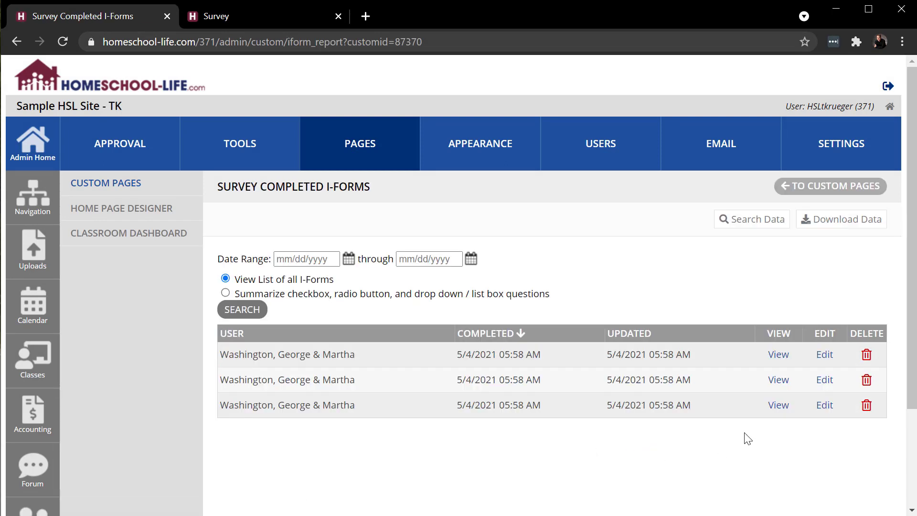
click(240, 310)
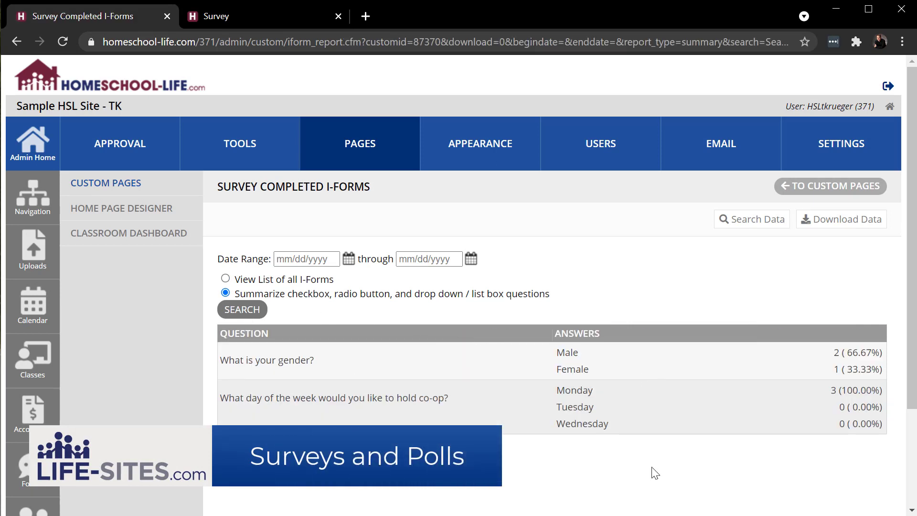
click(37, 142)
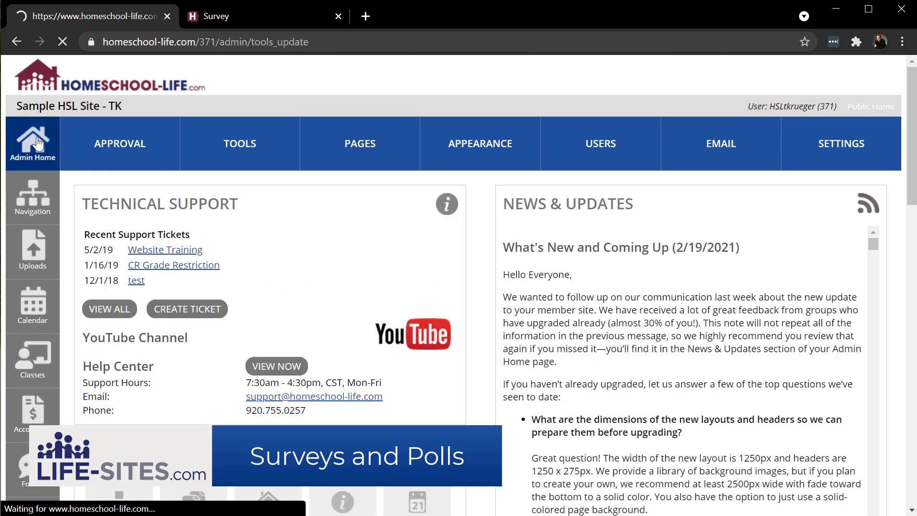